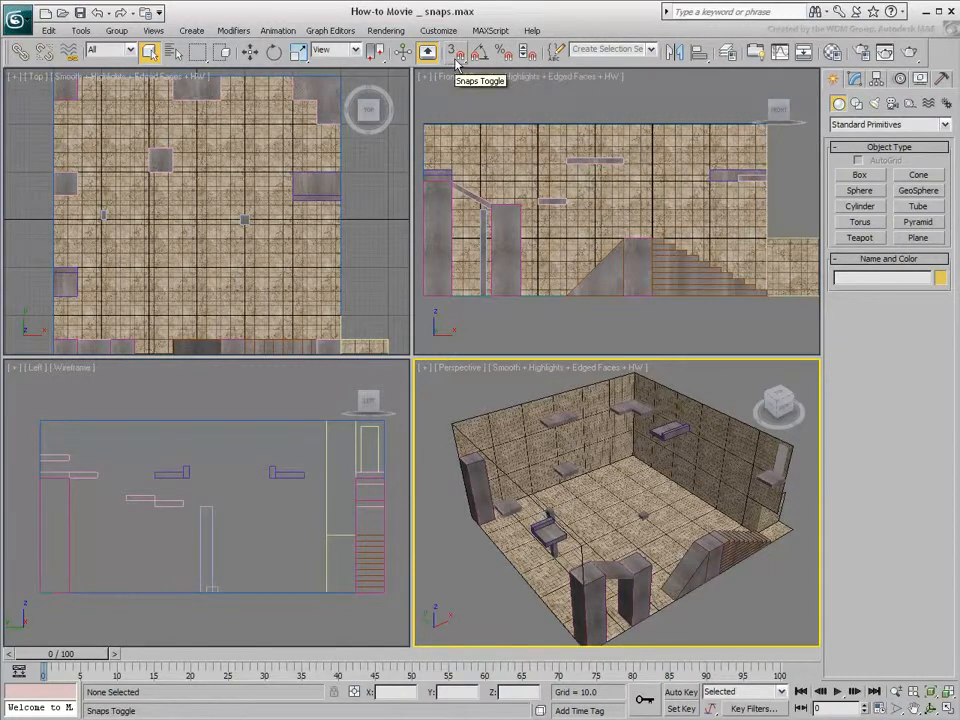
Toggle the 3D snap, angle snap and percent snap on and off in turn.
click(455, 56)
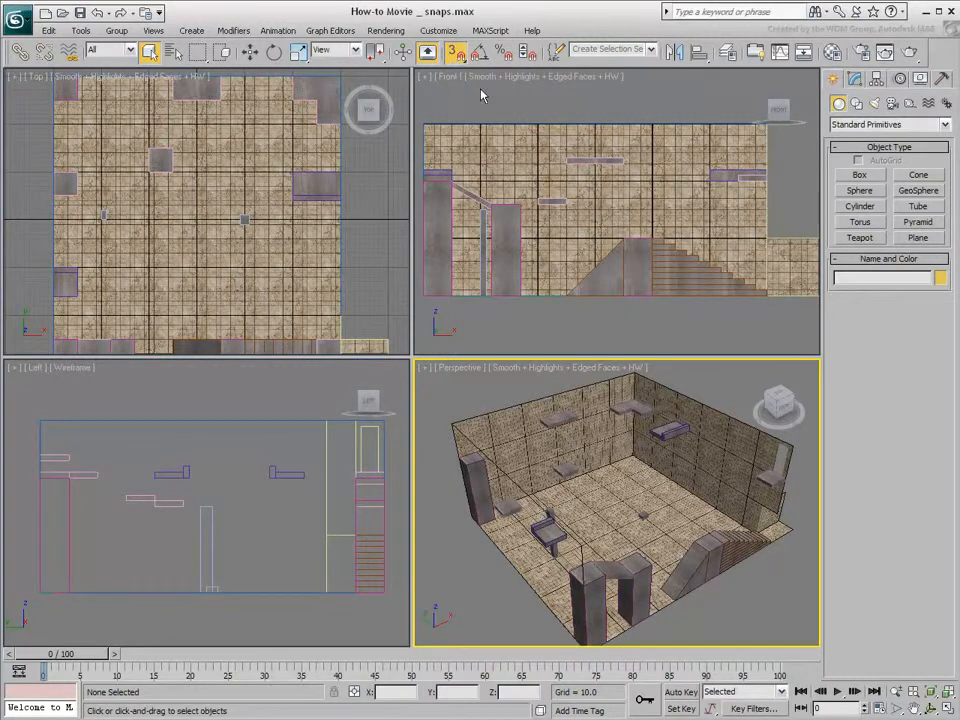
key(s)
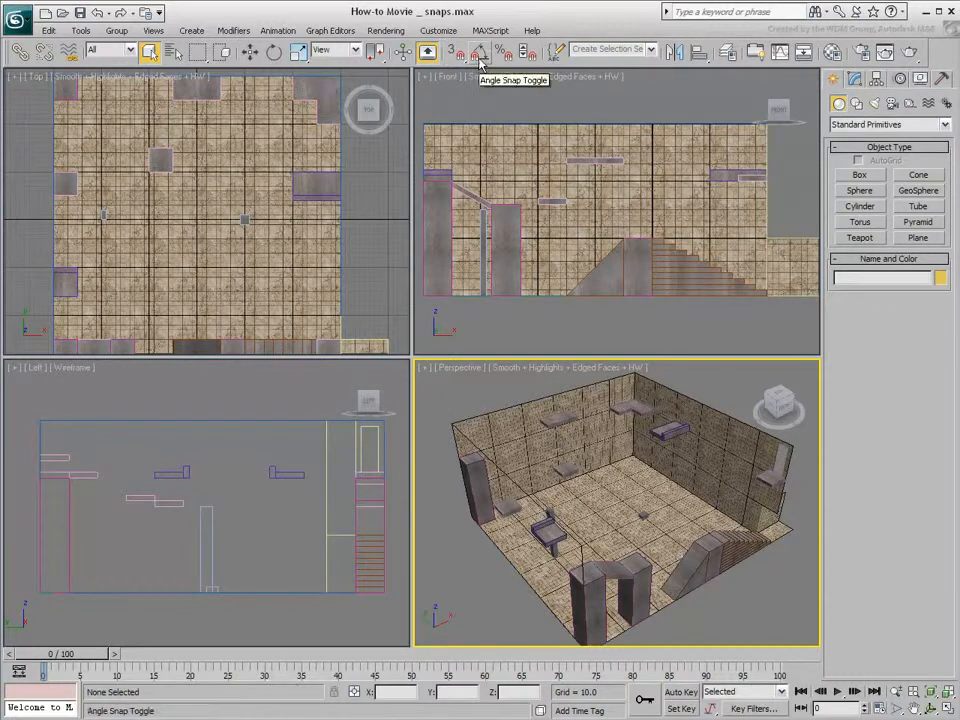
click(479, 56)
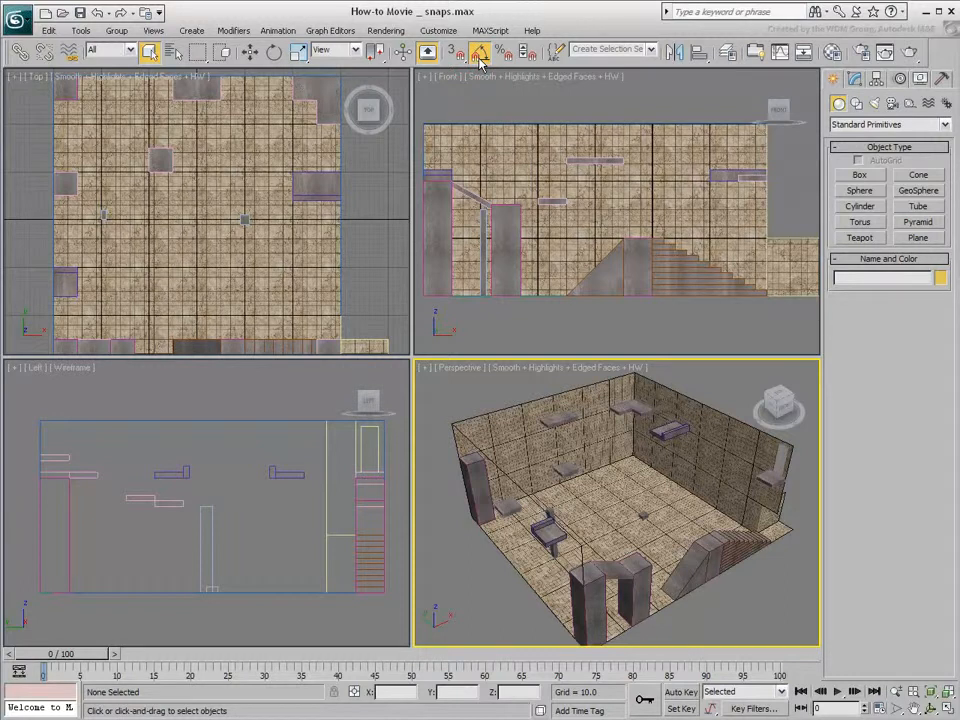
click(480, 57)
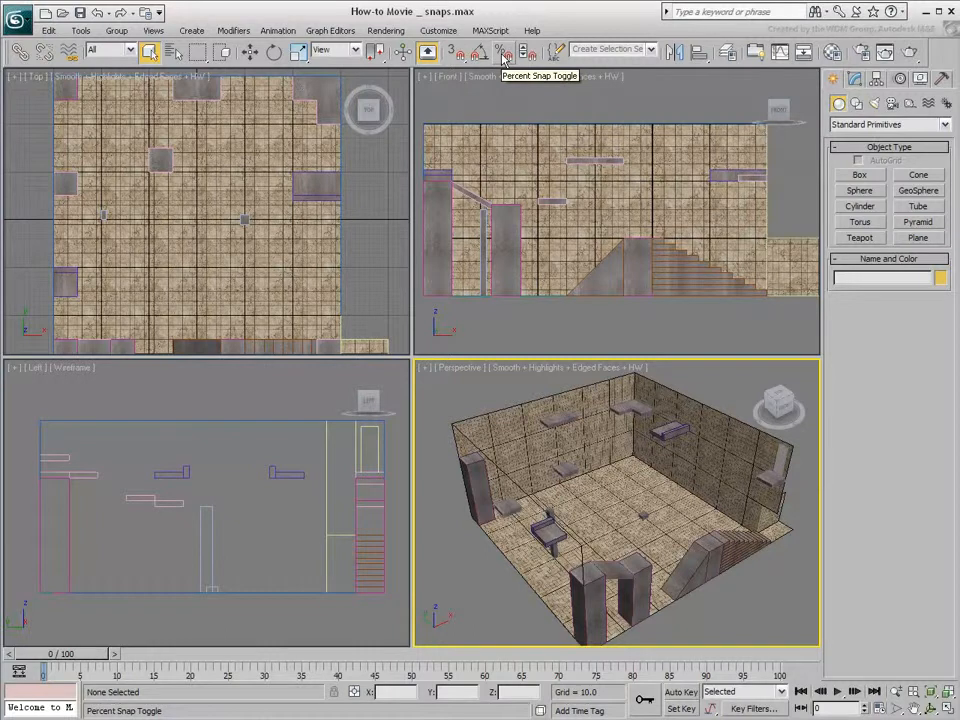
click(503, 56)
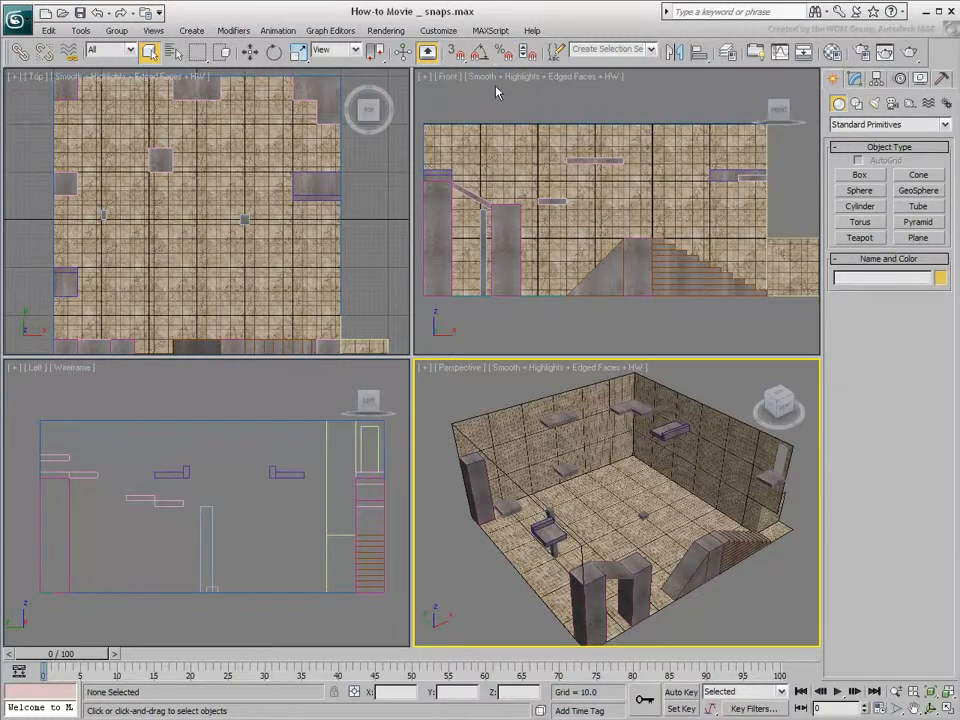
Check the angle and percent snap increments in the Grid and Snap Settings, leaving them as they are.
right_click(486, 57)
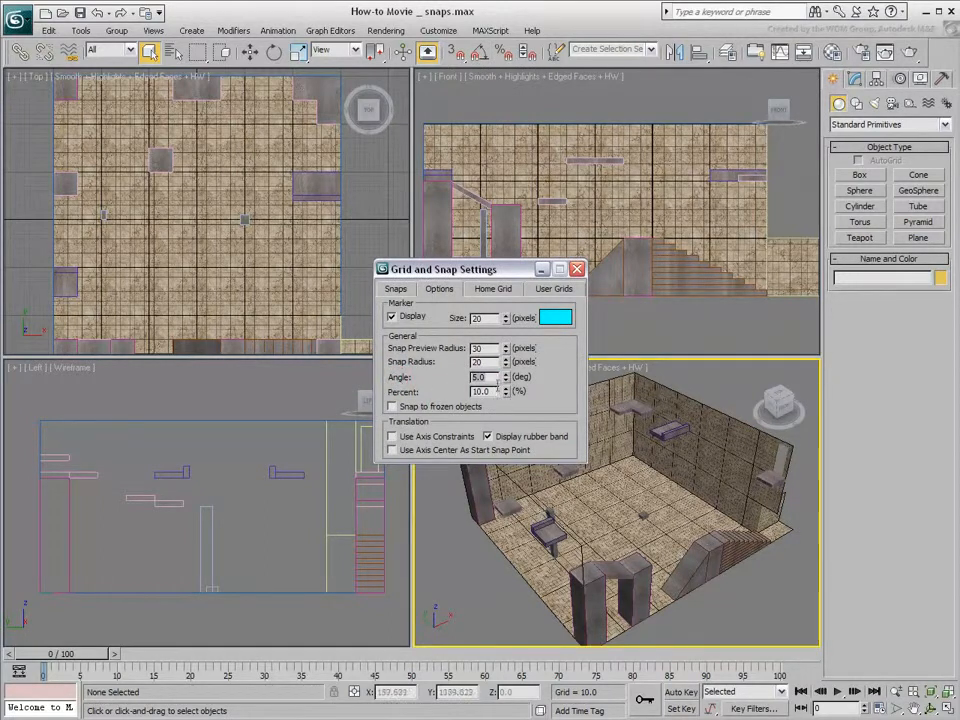
click(398, 394)
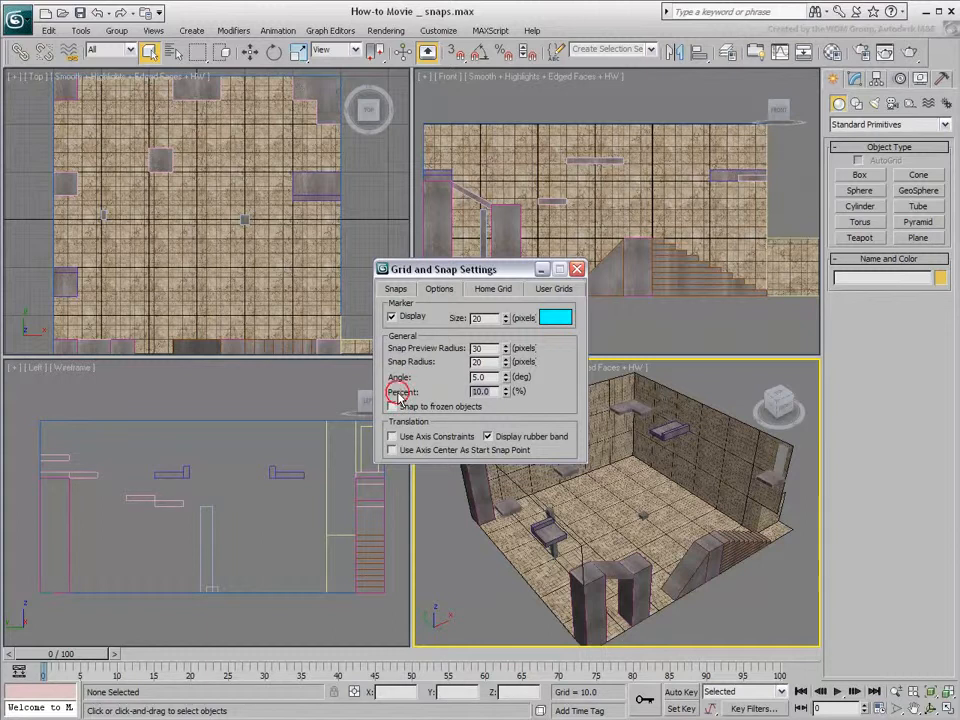
click(576, 269)
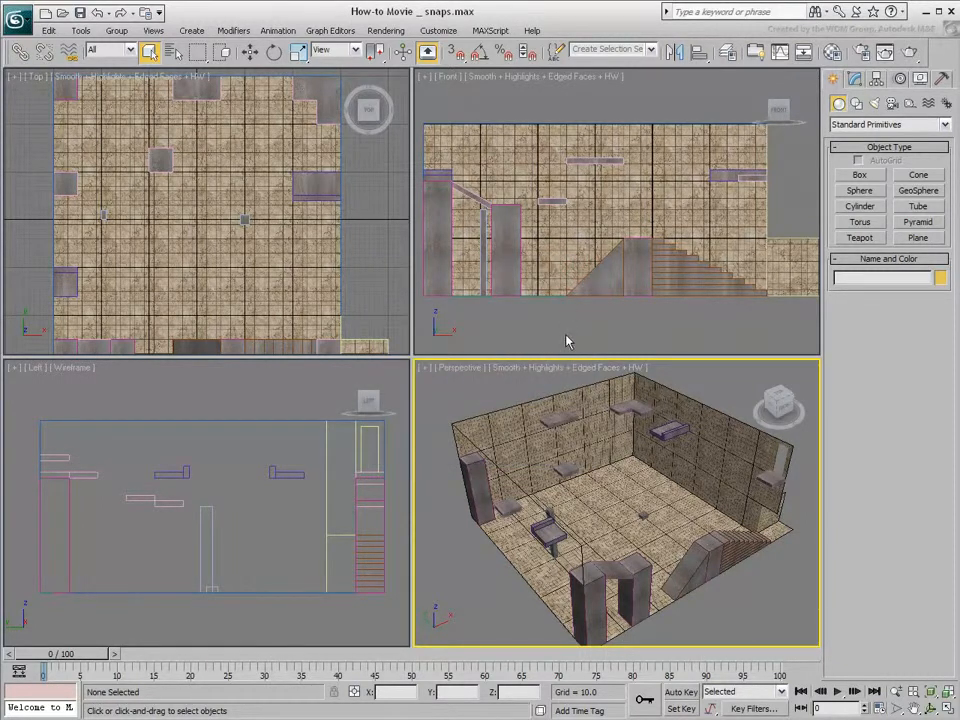
Activate 3D snapping and display the Snaps toolbar.
click(455, 54)
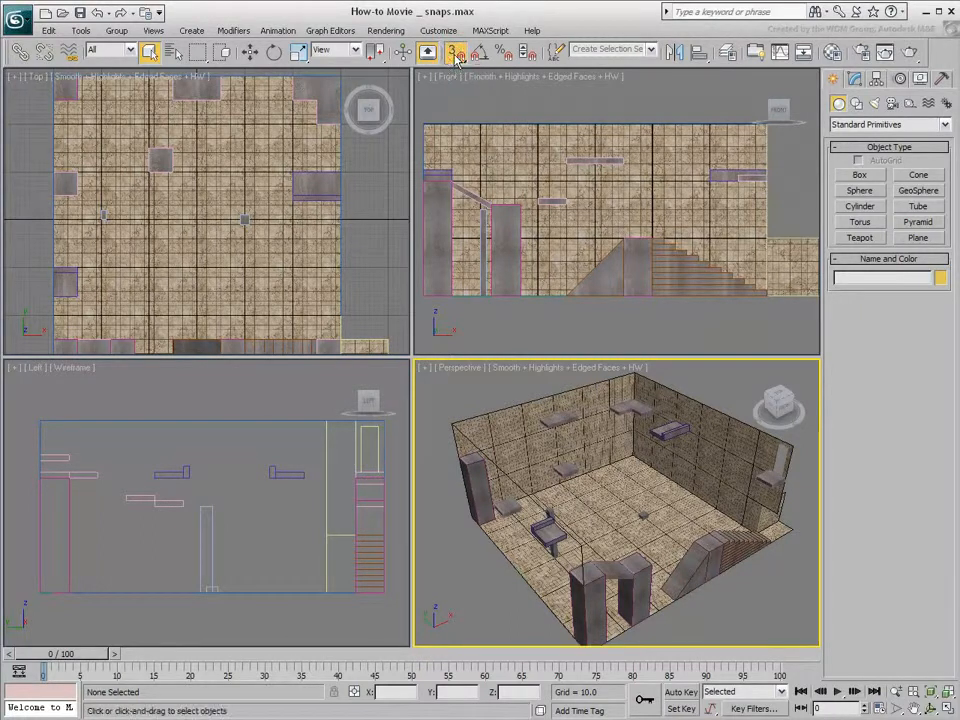
click(456, 55)
drag(455, 62, 456, 124)
right_click(582, 56)
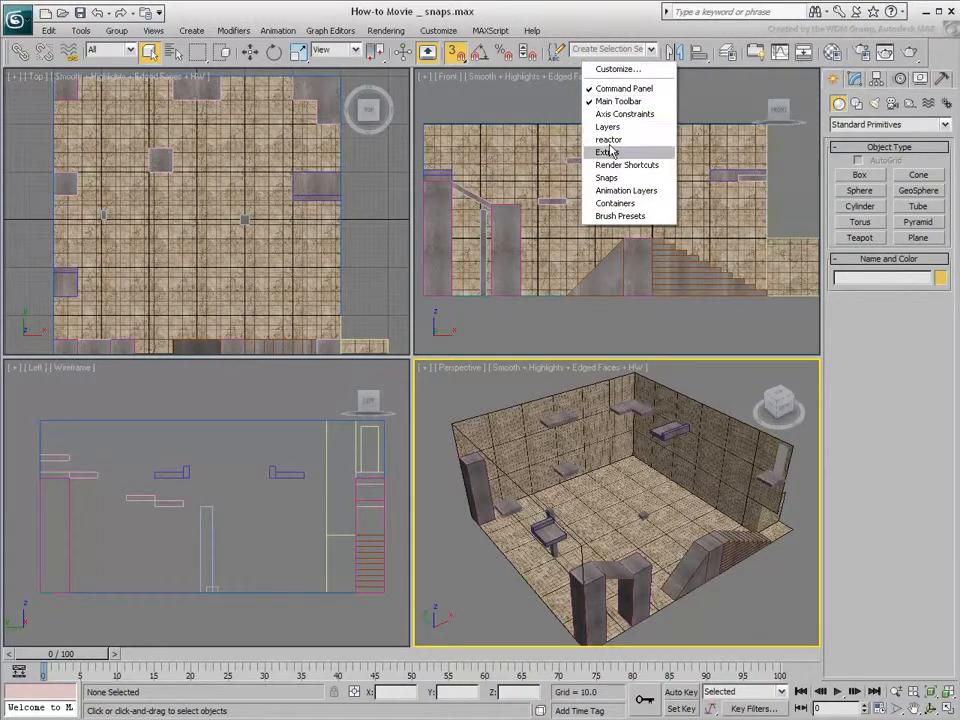
click(607, 177)
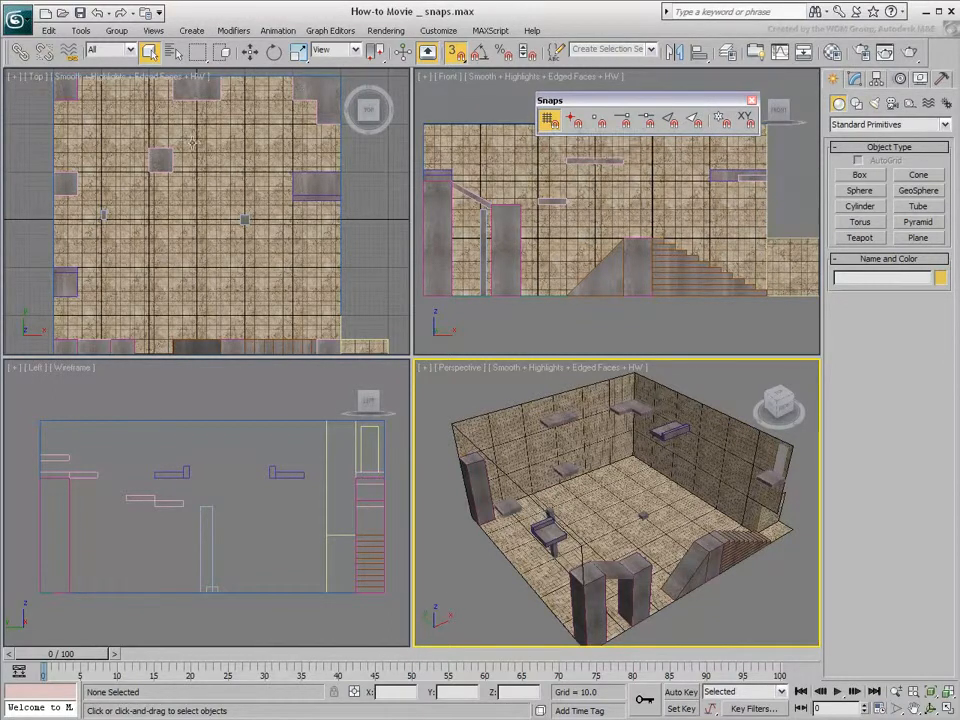
Select the small floating square platform Box10 in the Top view and try moving it with grid-point snapping.
scroll(167, 154, up, 10)
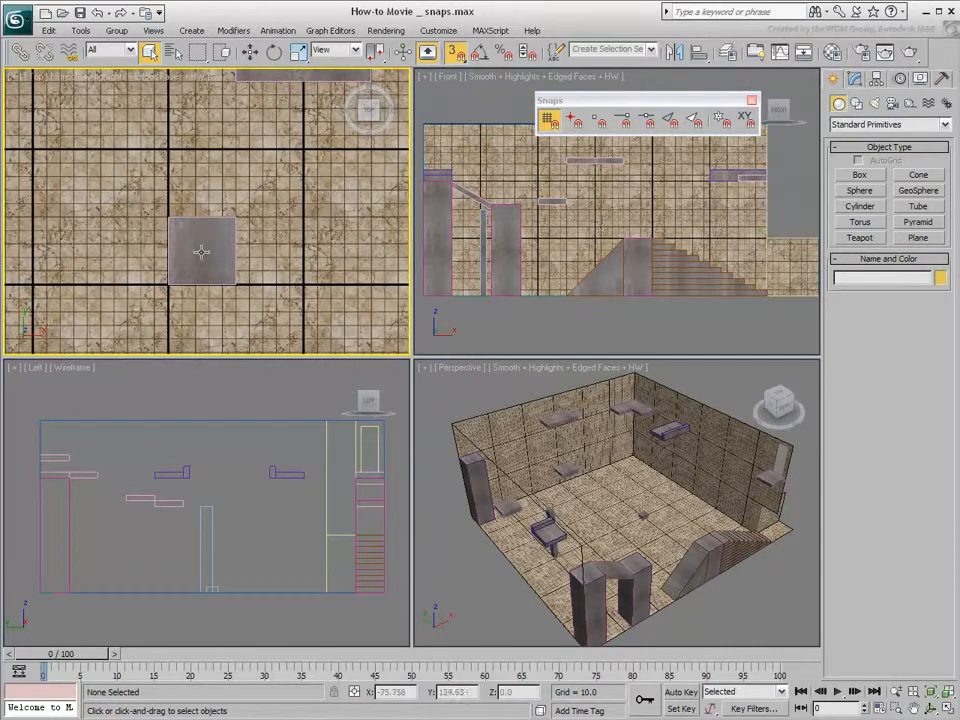
click(200, 246)
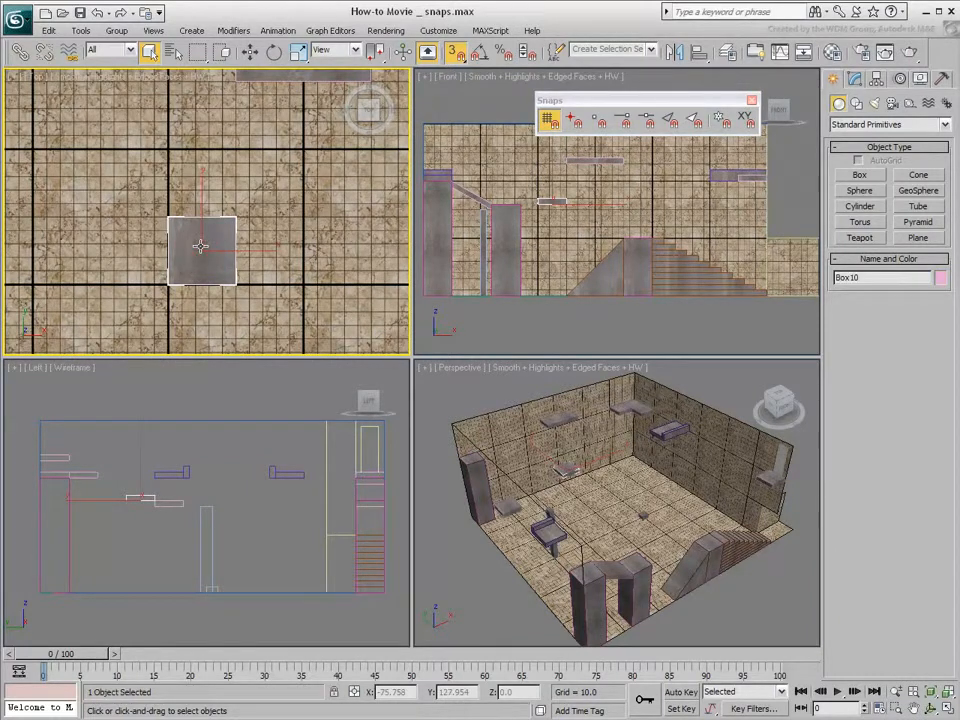
click(249, 51)
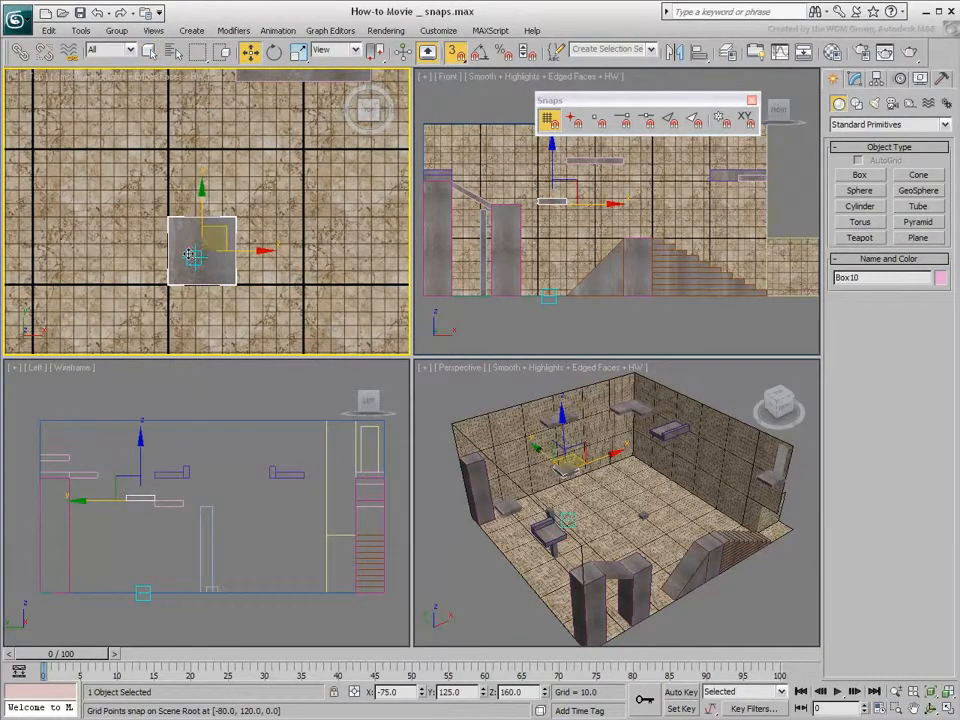
drag(195, 258, 213, 215)
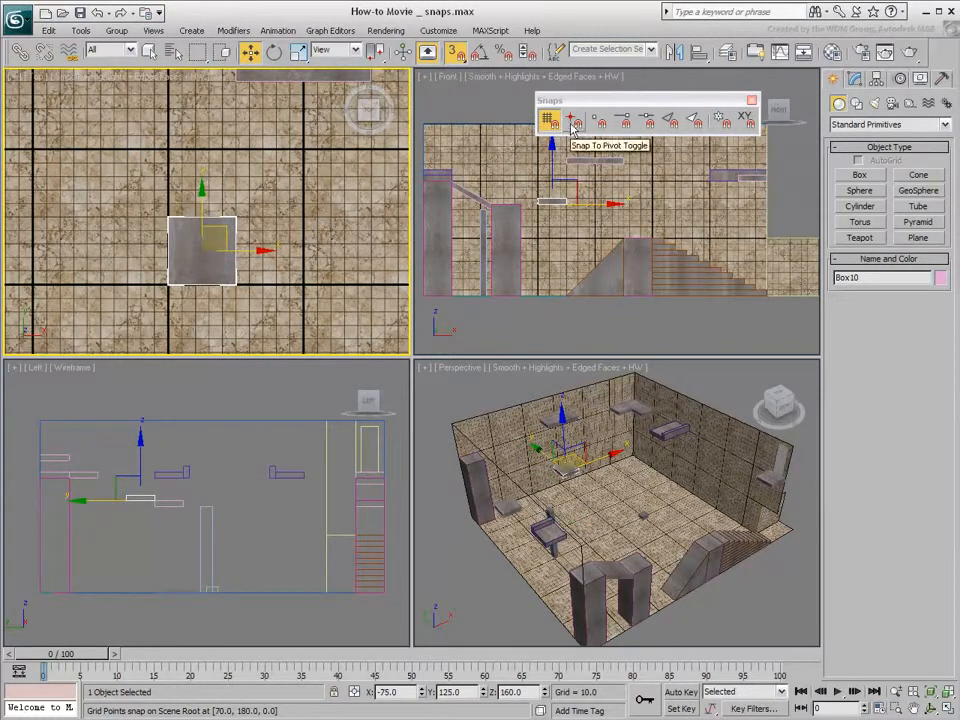
Add pivot, vertex, midpoint, edge/segment and face to the active snap types.
click(573, 120)
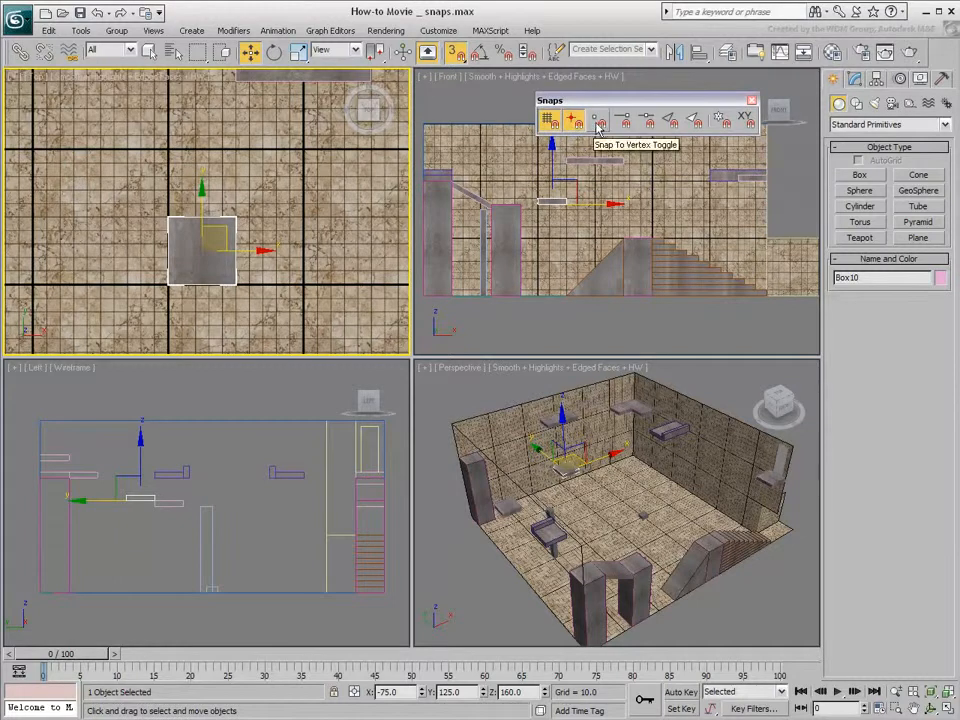
click(599, 121)
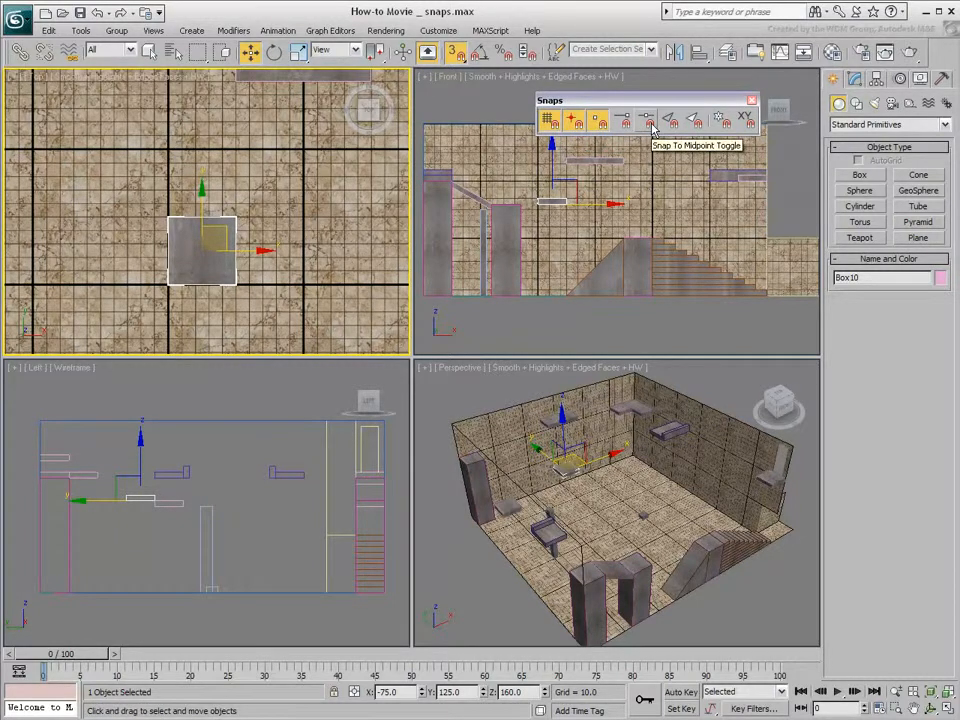
click(649, 122)
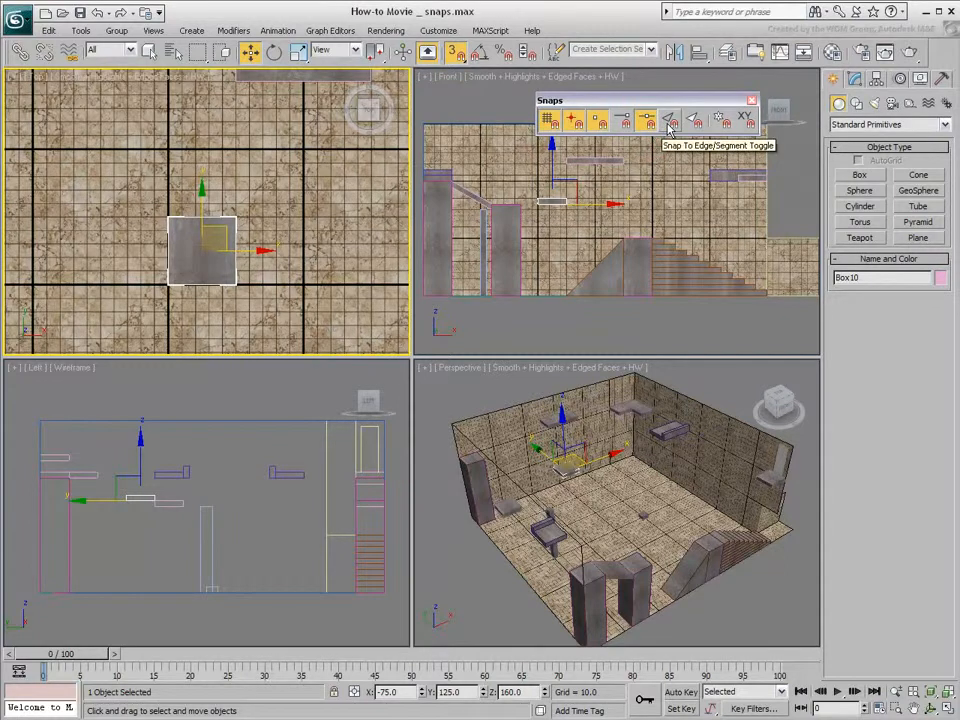
click(669, 123)
click(699, 122)
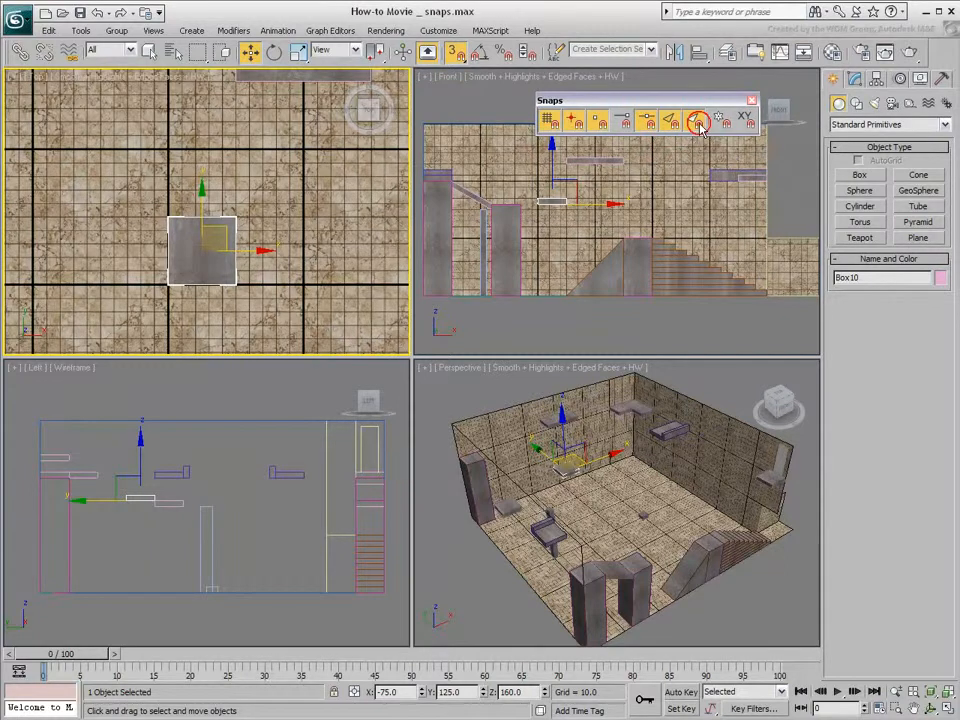
Disable the face, edge/segment, midpoint, pivot and grid snaps so that only vertex snapping remains active.
click(699, 122)
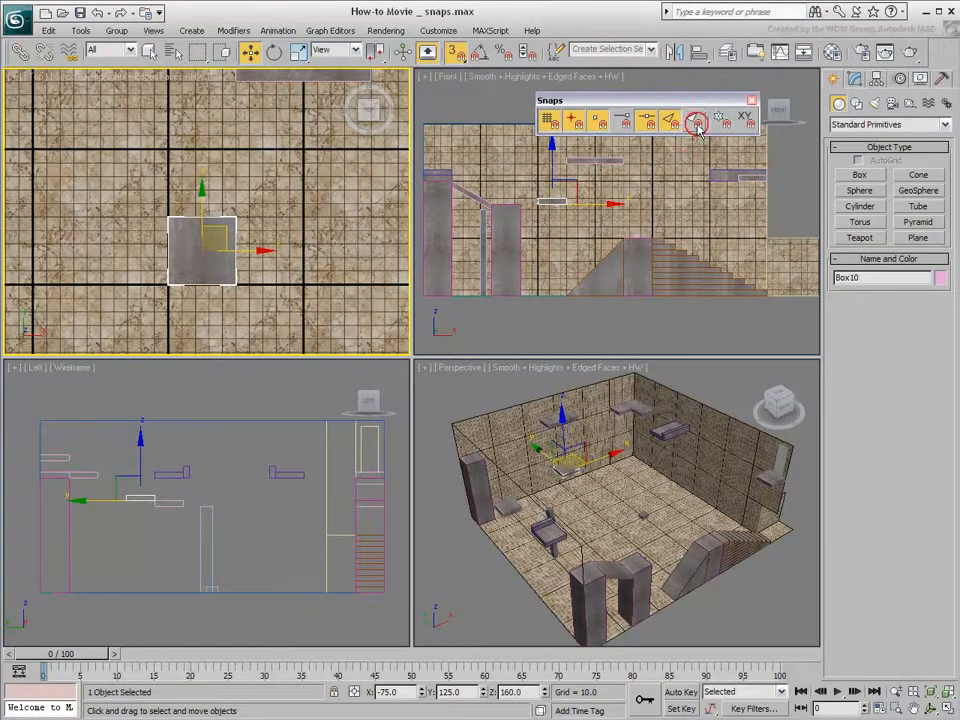
click(669, 123)
click(647, 122)
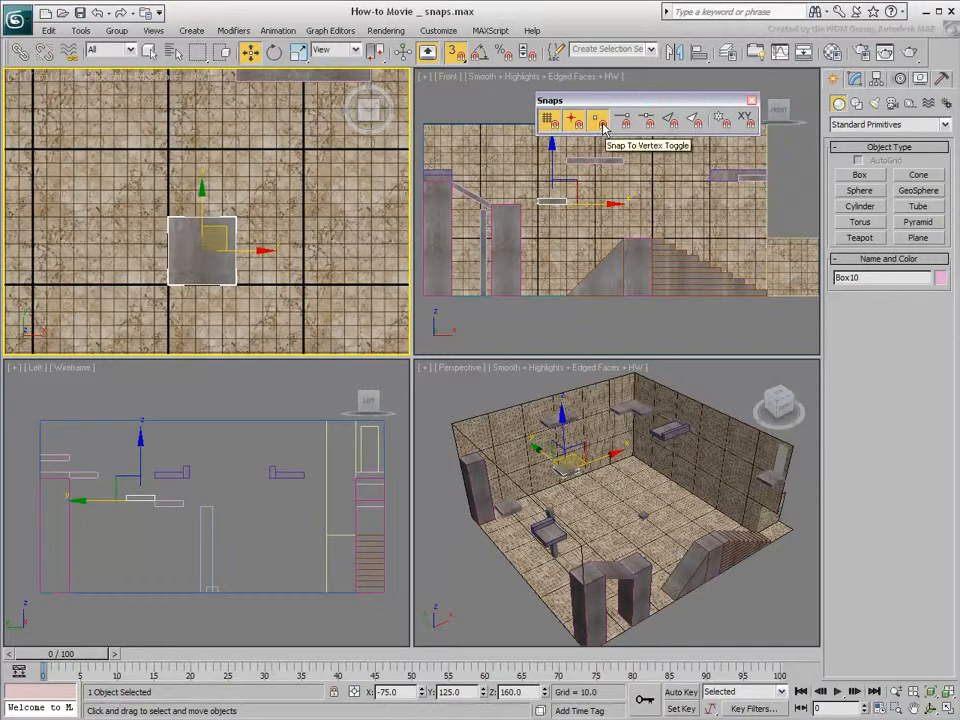
click(574, 122)
click(550, 121)
click(556, 125)
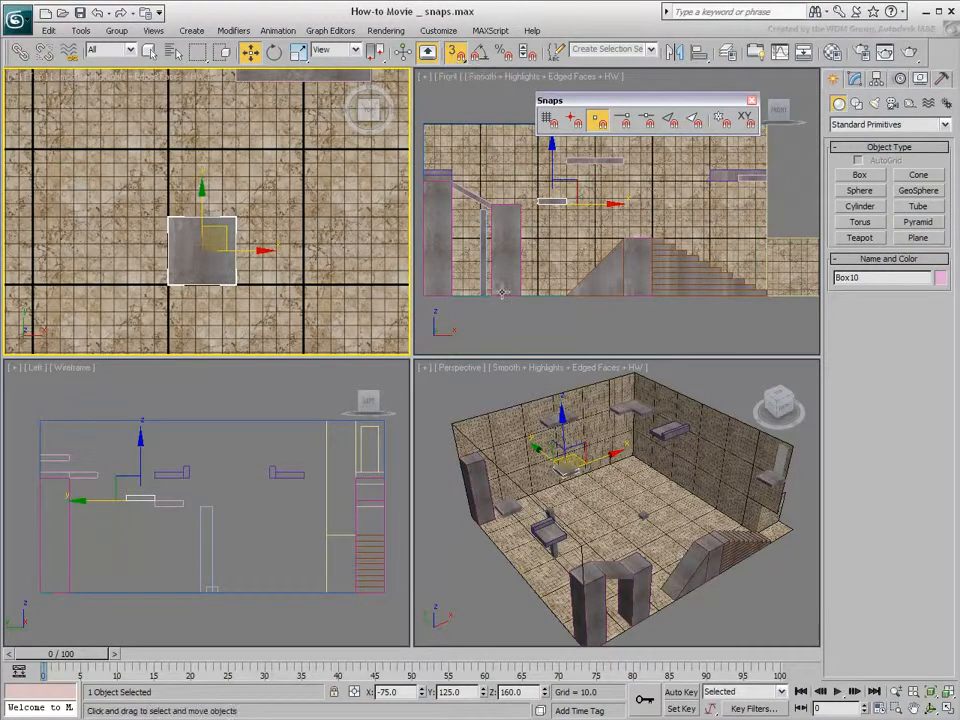
Move the square platform by its corner to the lower front corner of the higher wall platform in Perspective, and undo the move.
middle_drag(519, 425, 573, 486)
scroll(571, 485, up, 3)
scroll(571, 486, up, 2)
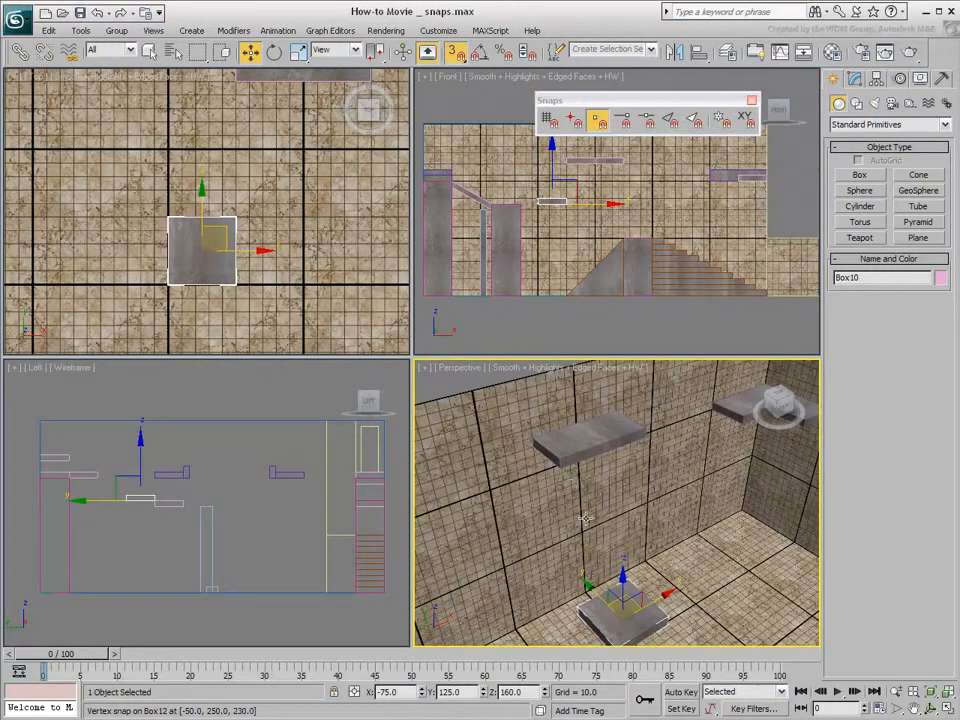
scroll(617, 514, up, 3)
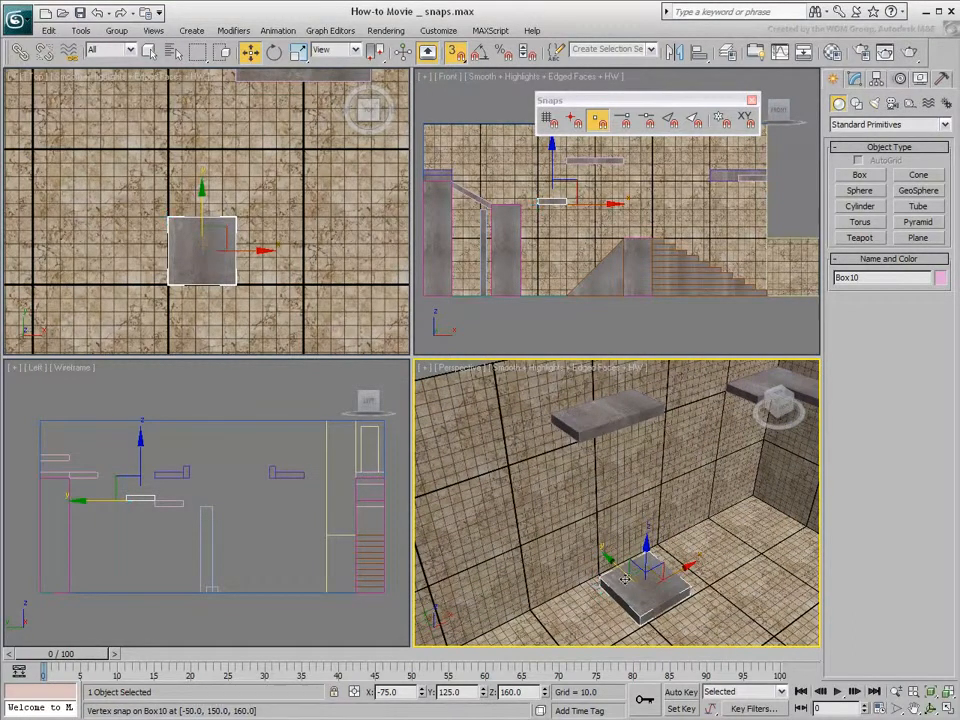
drag(600, 578, 580, 435)
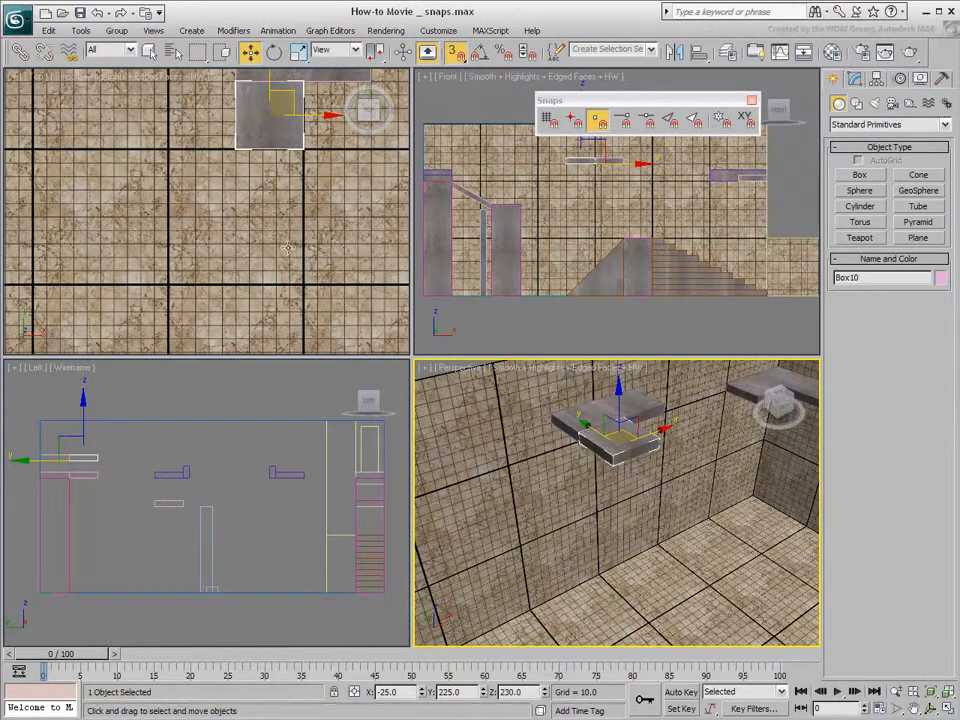
click(97, 13)
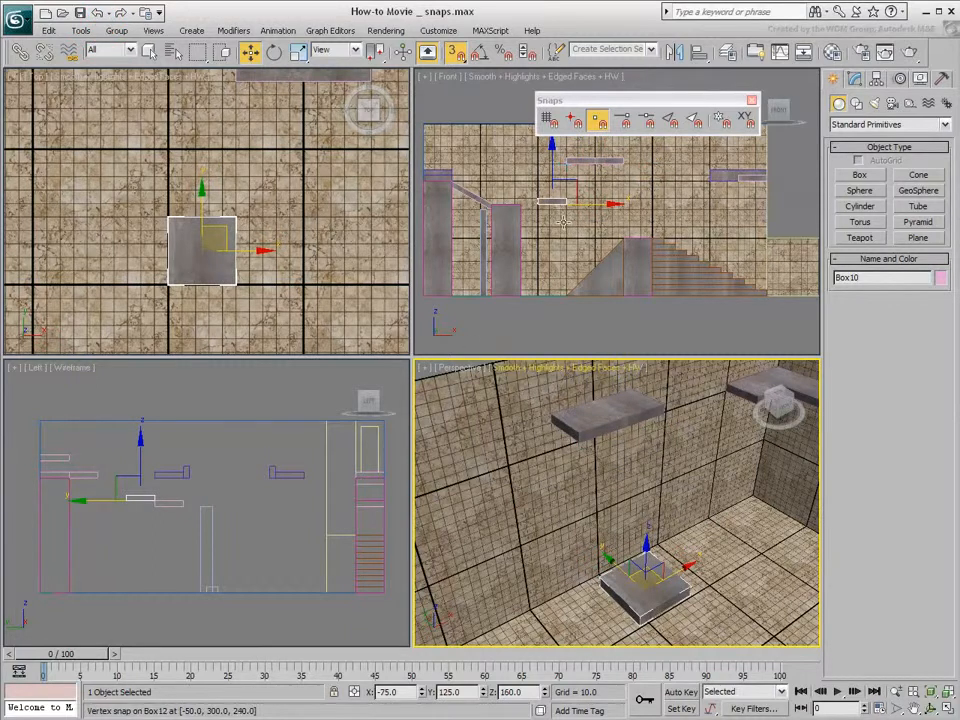
Switch snapping to 2D and test vertex snapping on the tall corner pillar and the floating square platform in the Top view.
middle_drag(563, 183, 611, 231)
middle_drag(230, 249, 218, 229)
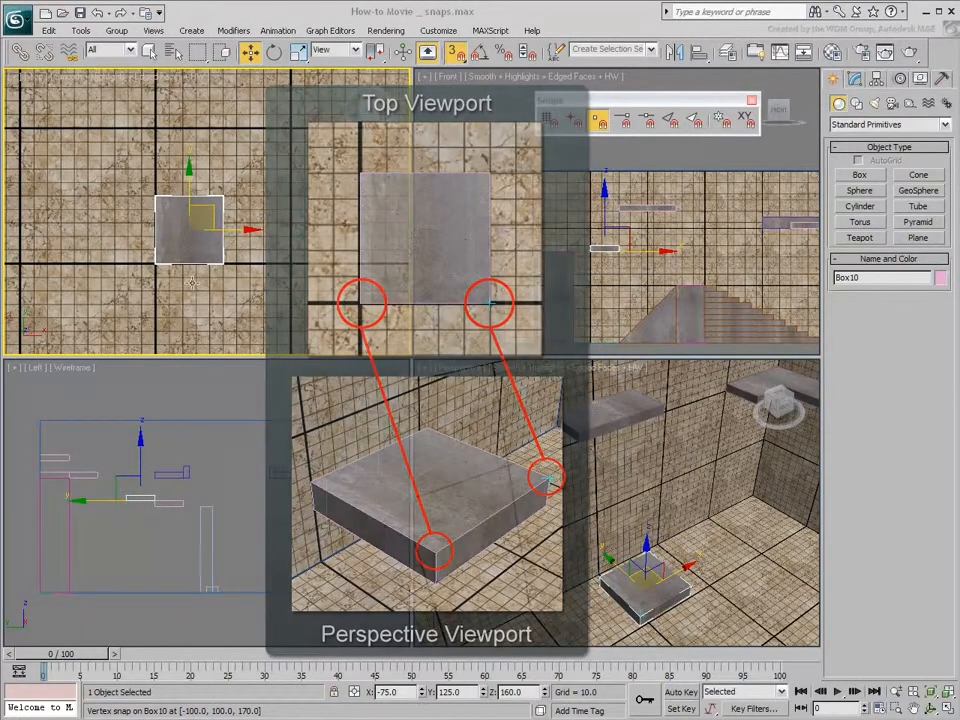
scroll(186, 248, down, 4)
middle_drag(125, 234, 144, 242)
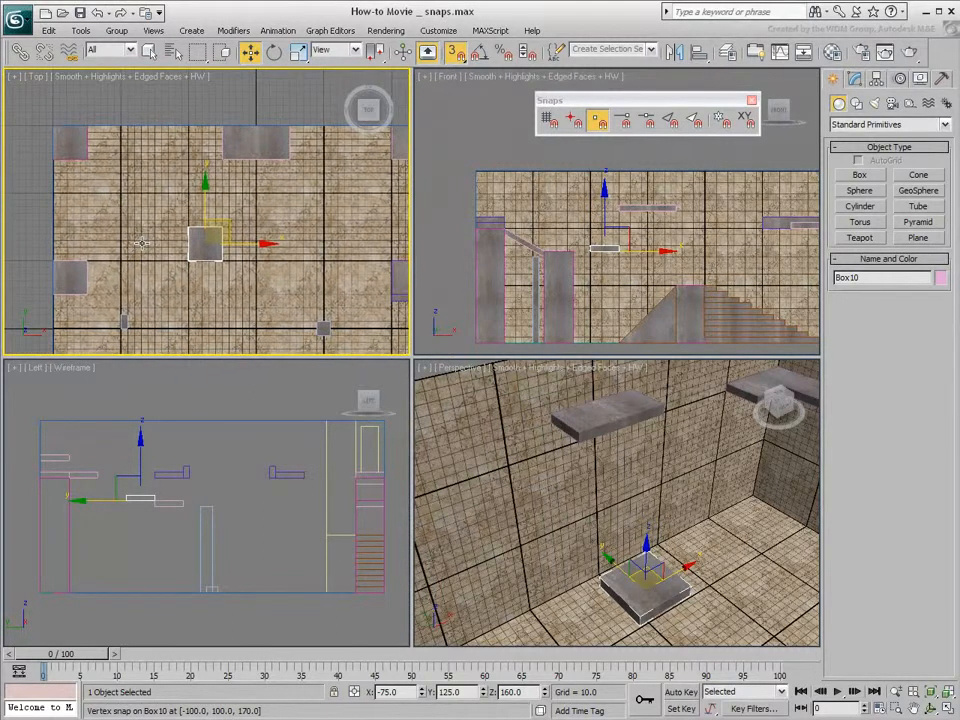
drag(455, 52, 462, 79)
right_click(521, 476)
scroll(568, 446, down, 5)
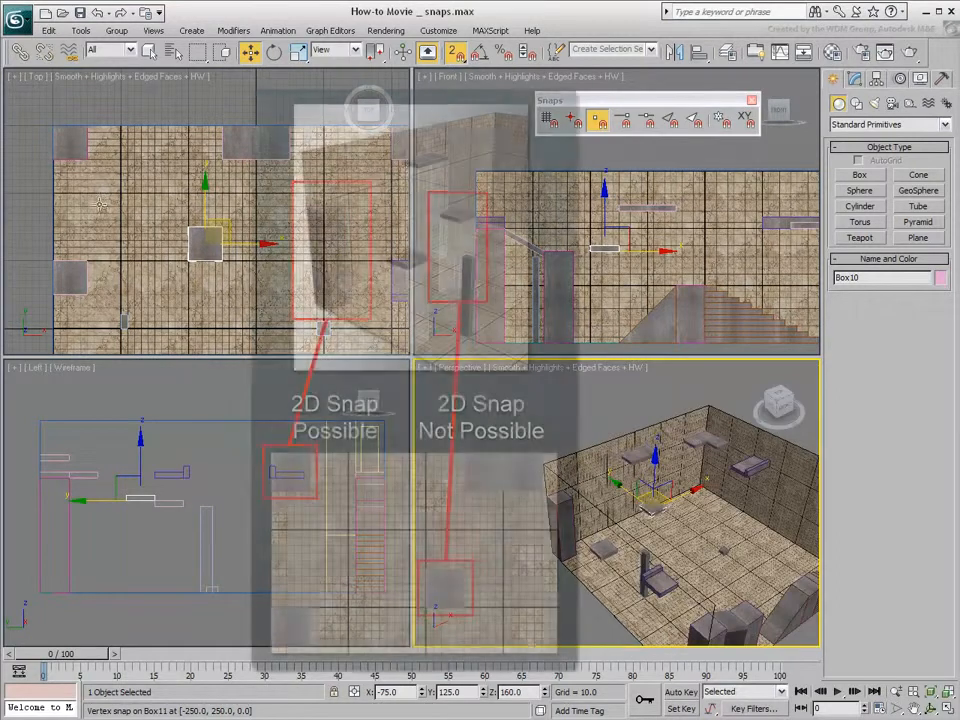
click(75, 149)
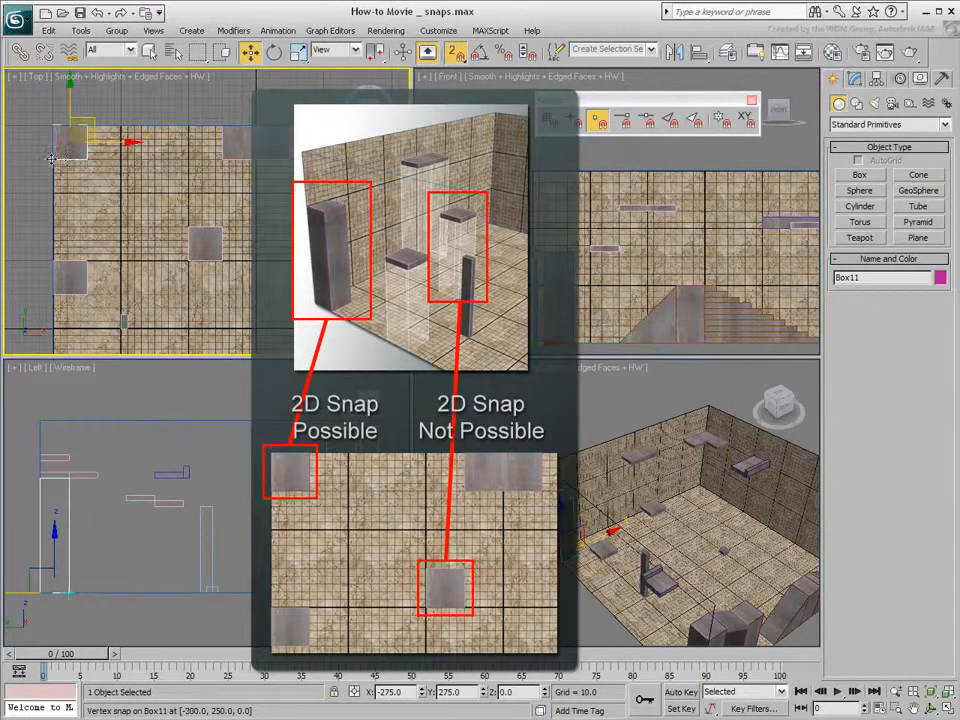
click(205, 250)
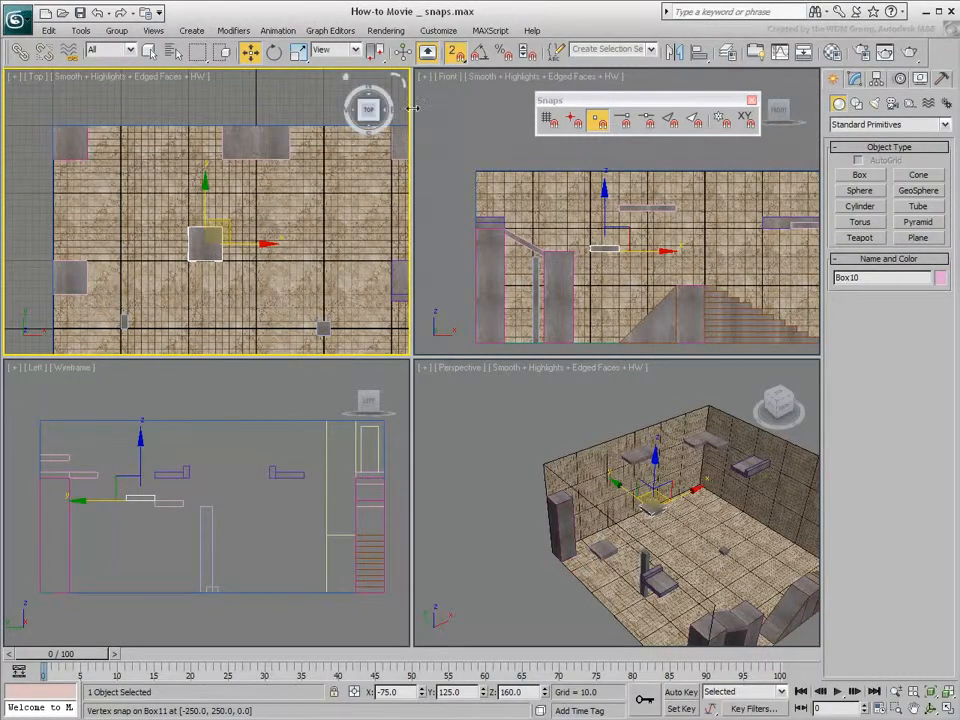
Switch snapping to 2.5D with the floating square platform selected, and frame it in the Front, Perspective and Top views.
drag(455, 51, 457, 104)
scroll(602, 250, up, 4)
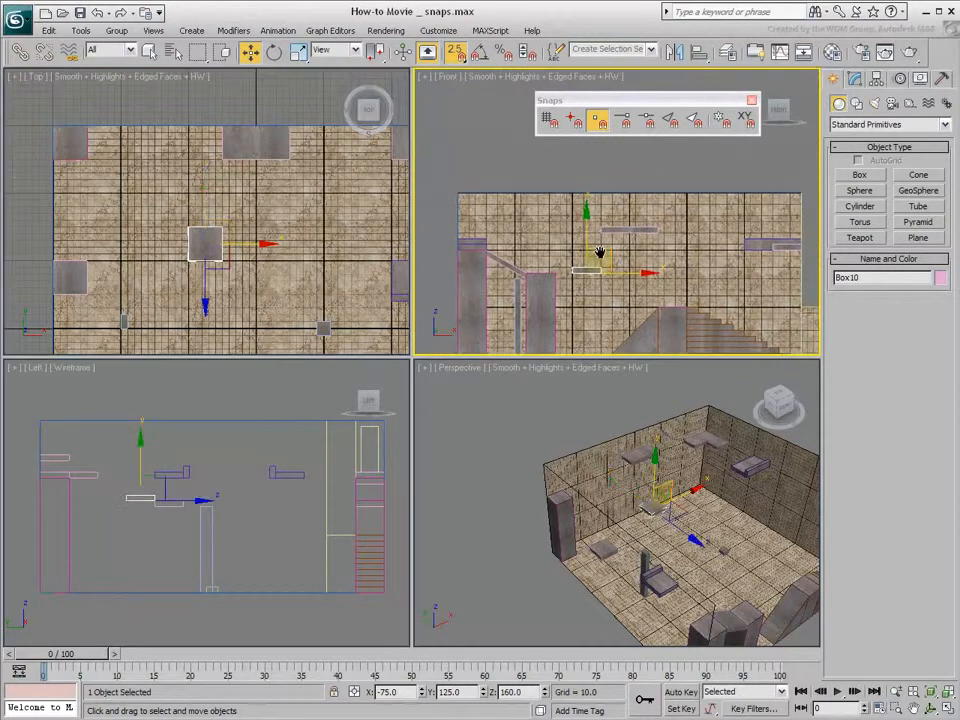
scroll(631, 537, up, 5)
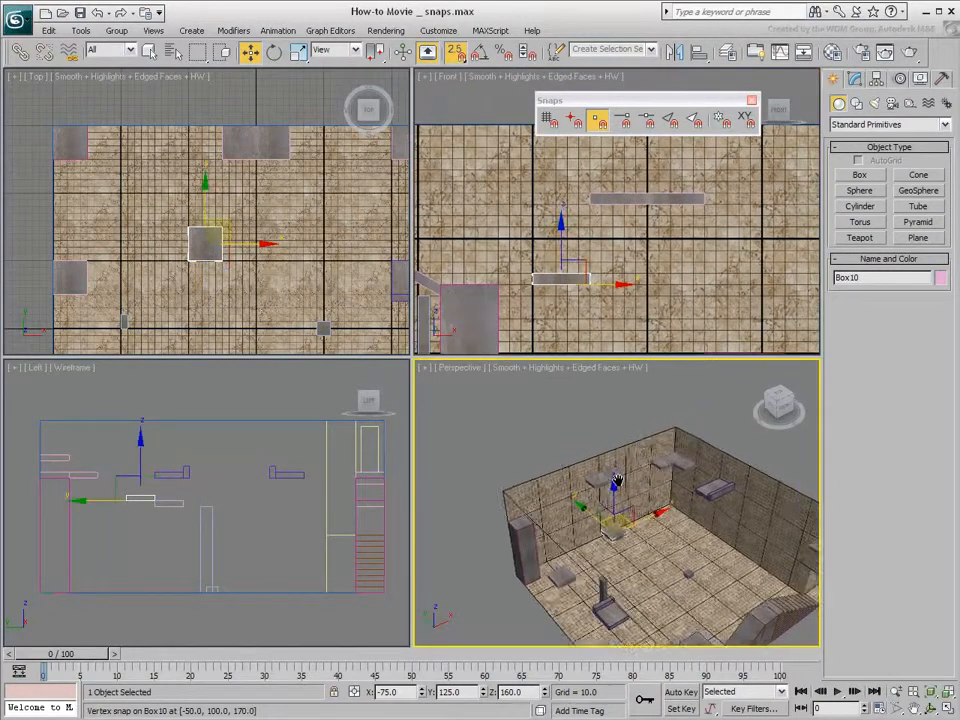
scroll(631, 537, down, 1)
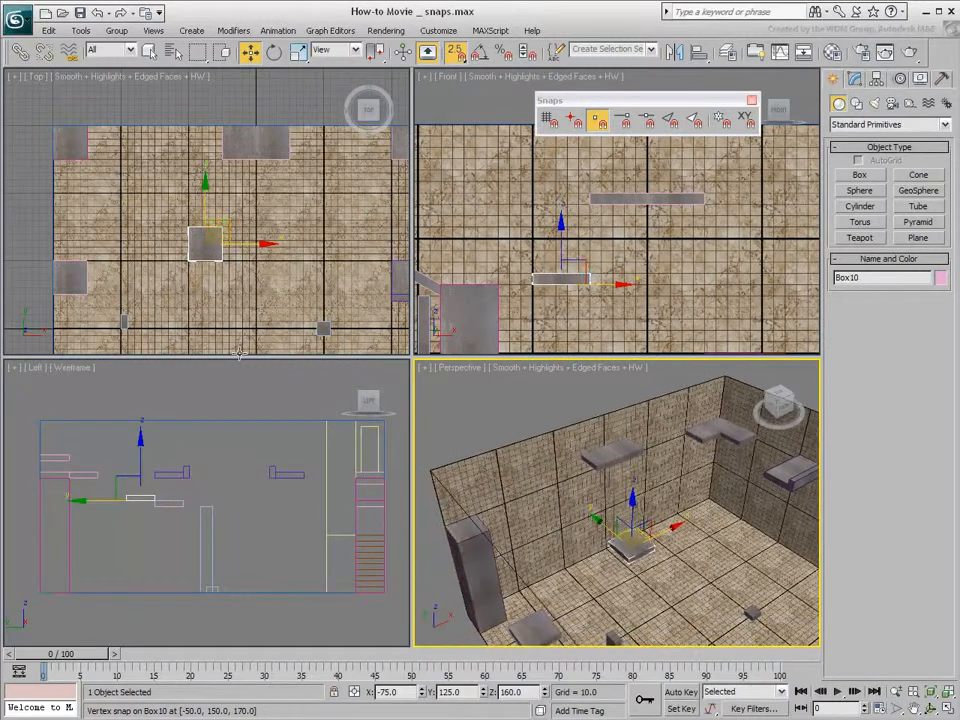
scroll(191, 243, up, 3)
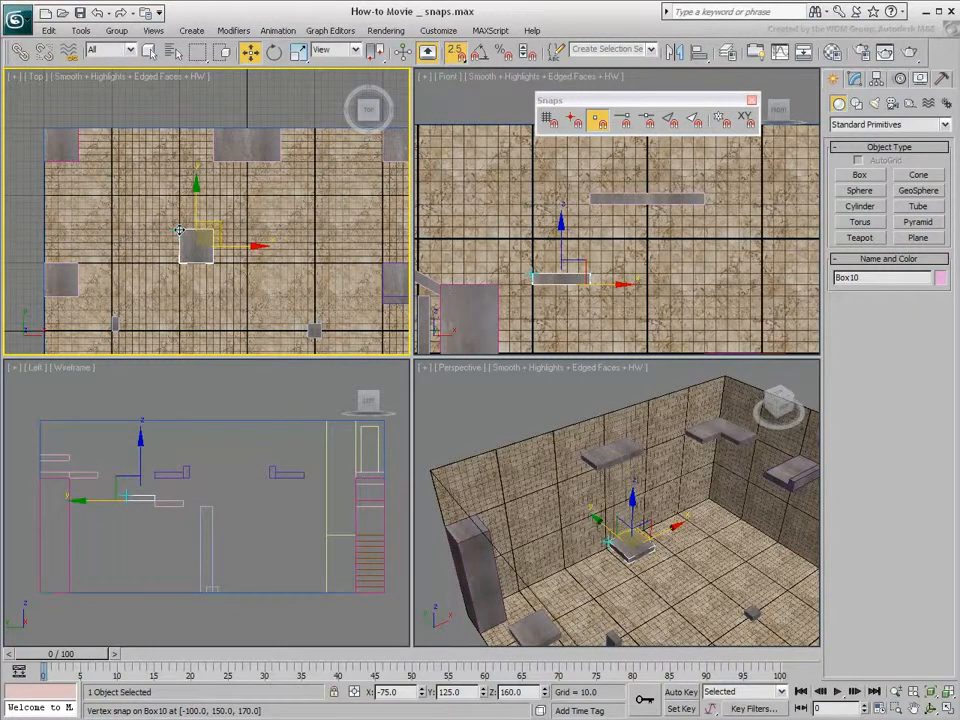
Move the square platform in the Top view by its back-left corner to the higher wall platform's front-left corner, and test snapping in the Front view.
drag(180, 231, 212, 175)
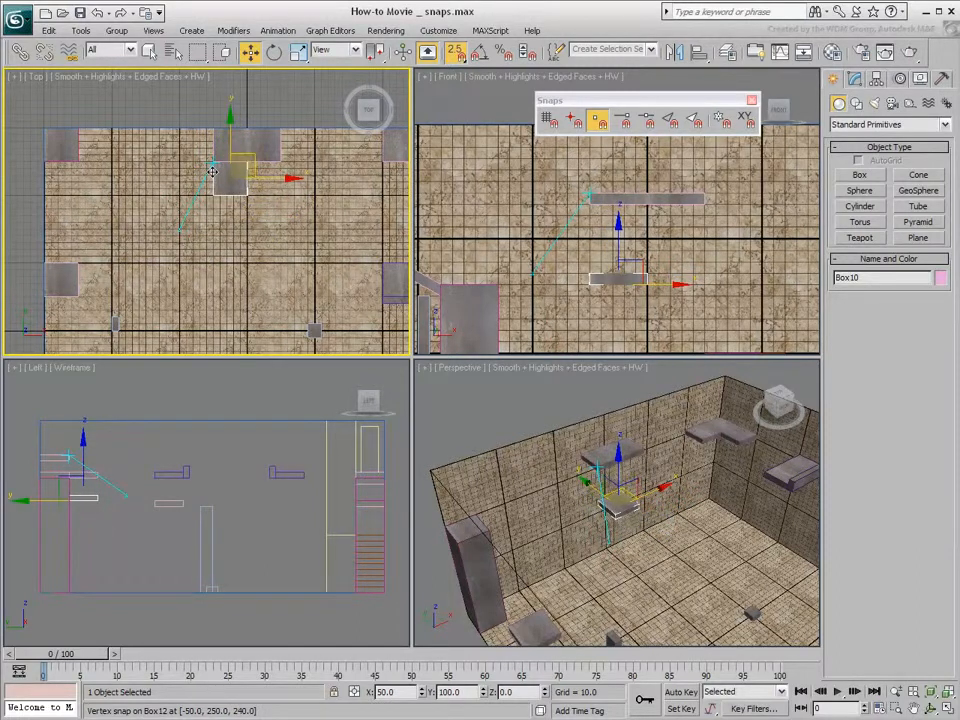
drag(212, 172, 213, 170)
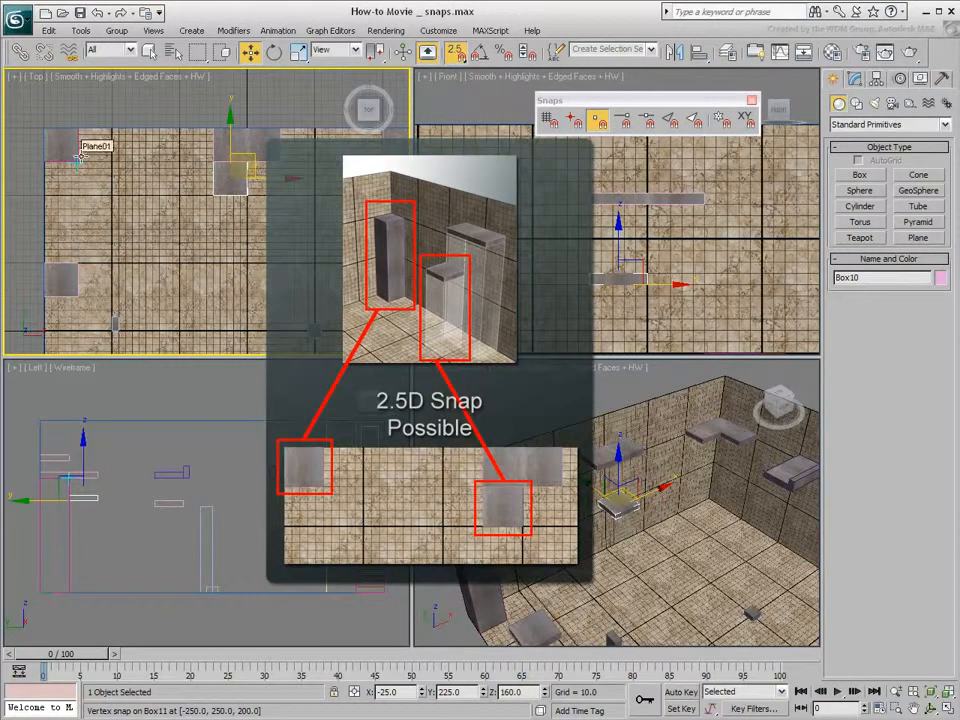
click(645, 275)
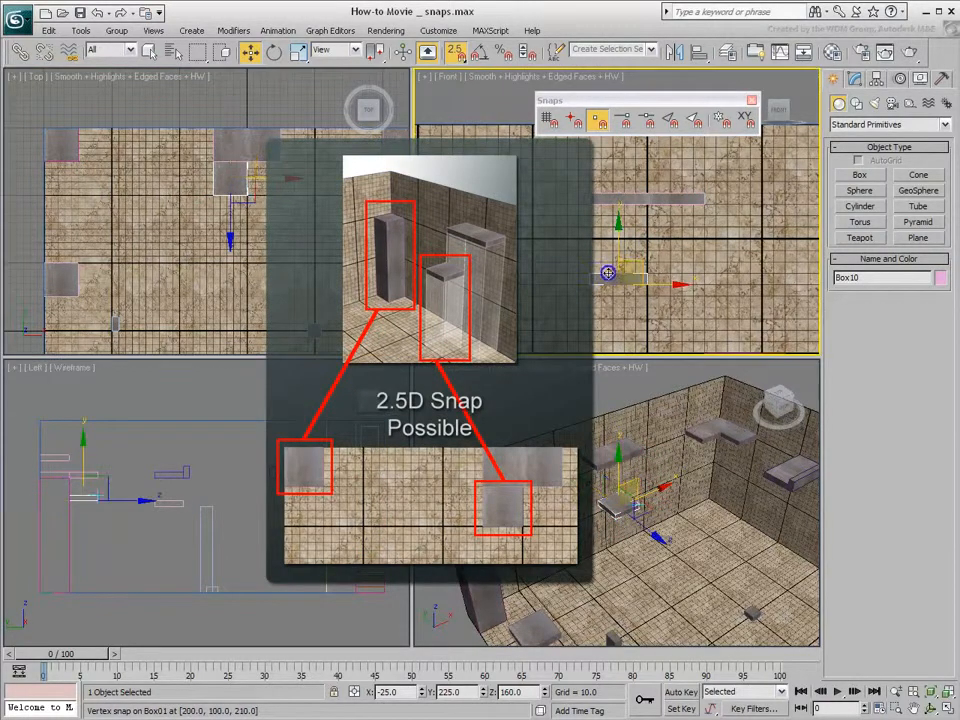
drag(645, 275, 455, 293)
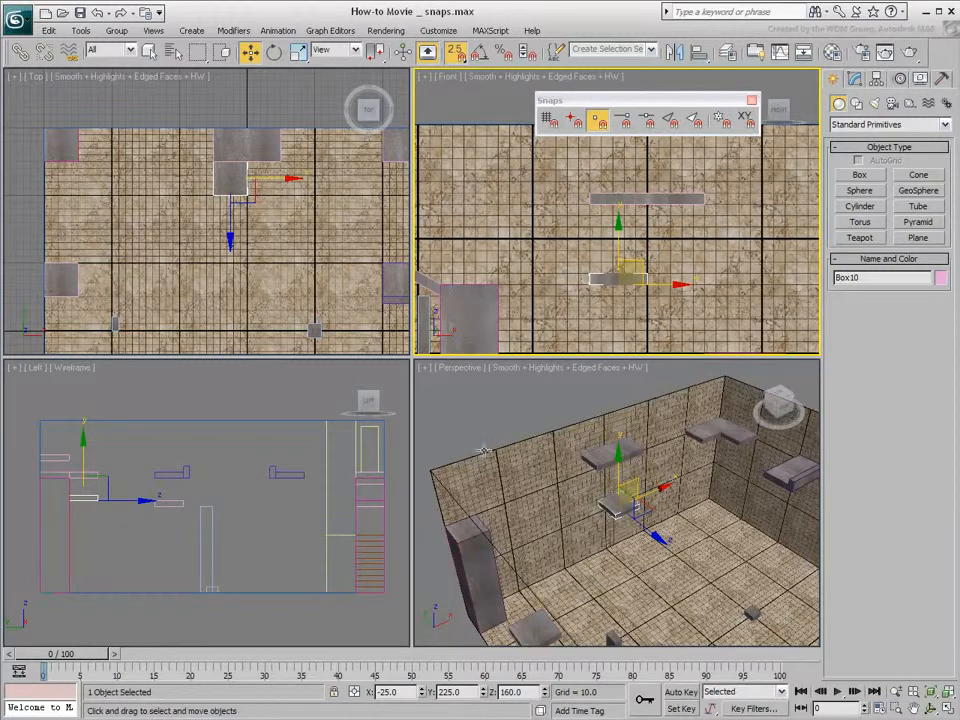
Inspect the square platform beneath the higher wall platform in the Perspective view, and undo the 2.5D move.
click(612, 500)
scroll(612, 500, up, 5)
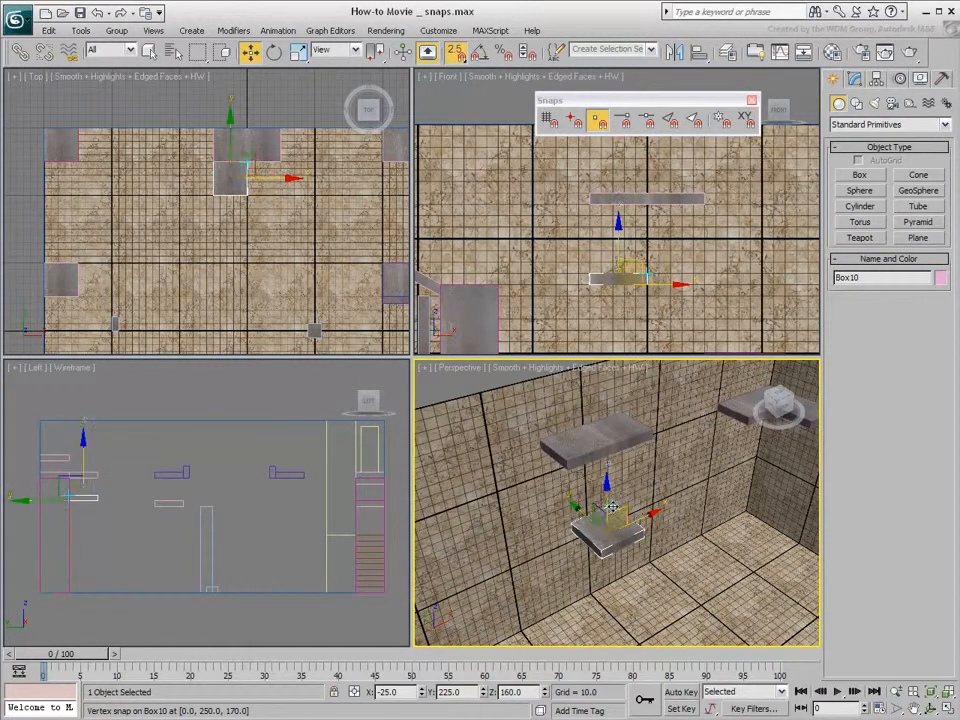
drag(612, 505, 590, 512)
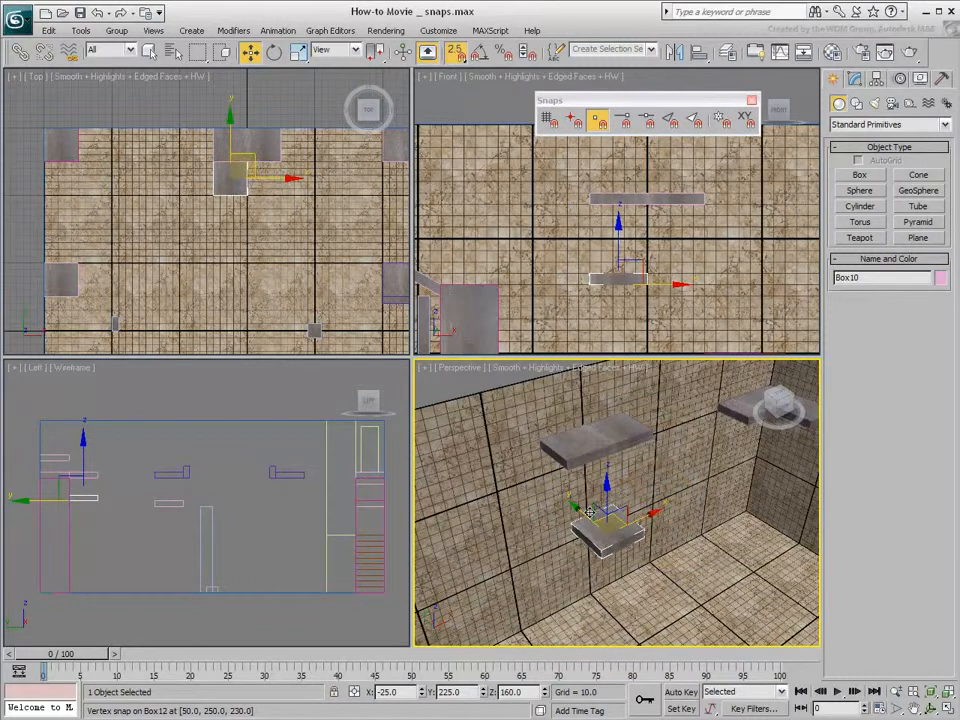
click(97, 12)
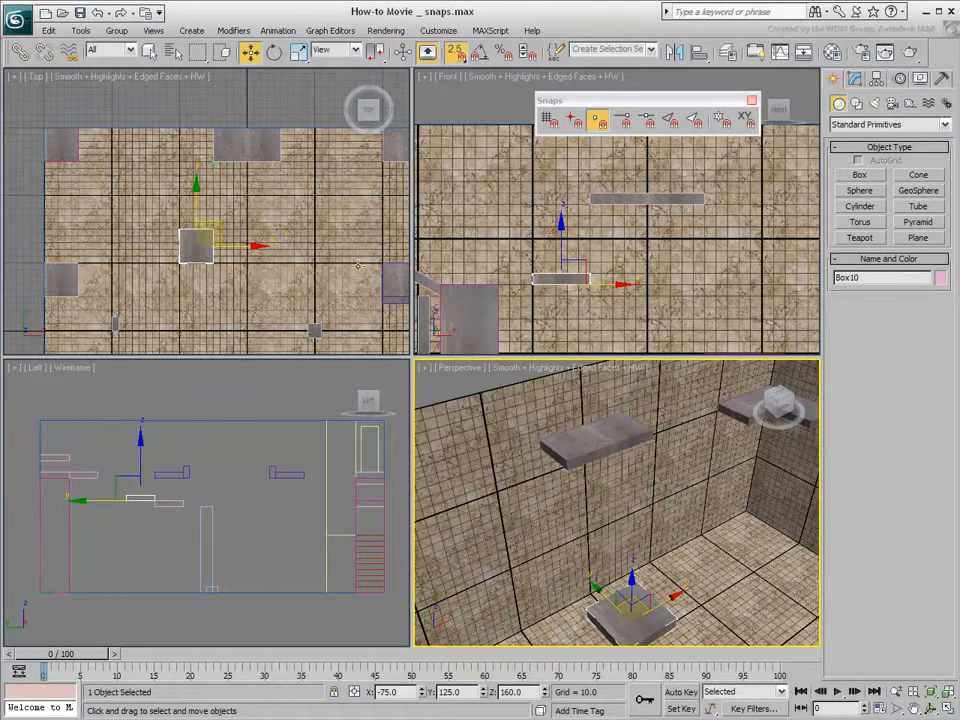
scroll(546, 469, down, 3)
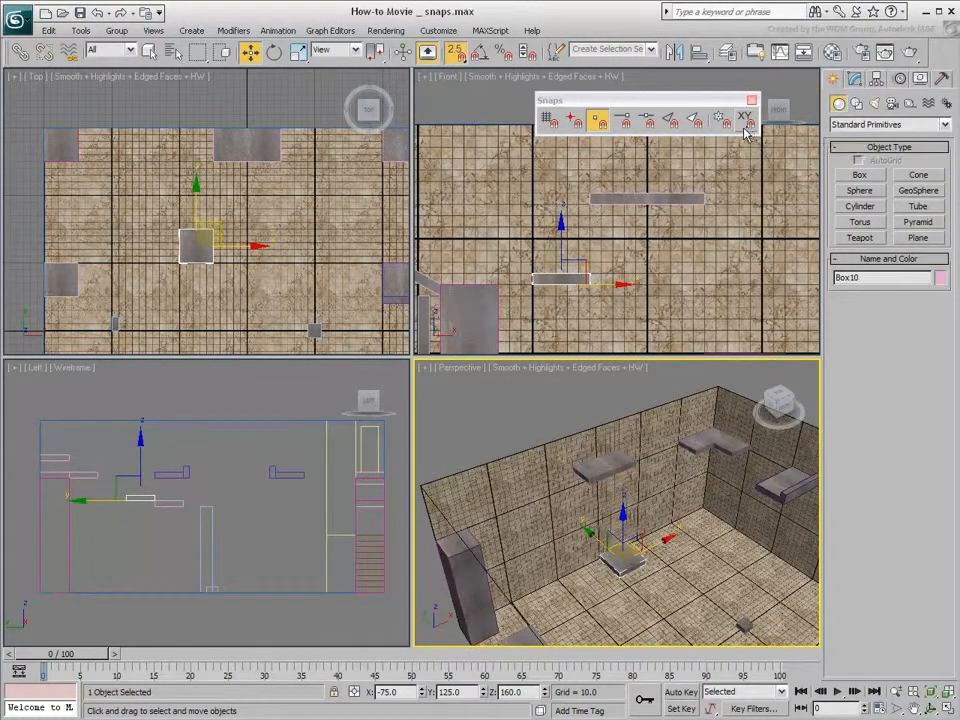
Switch snapping to 3D with axis constraints enabled for snaps, and hide the transform gizmo.
drag(456, 52, 456, 120)
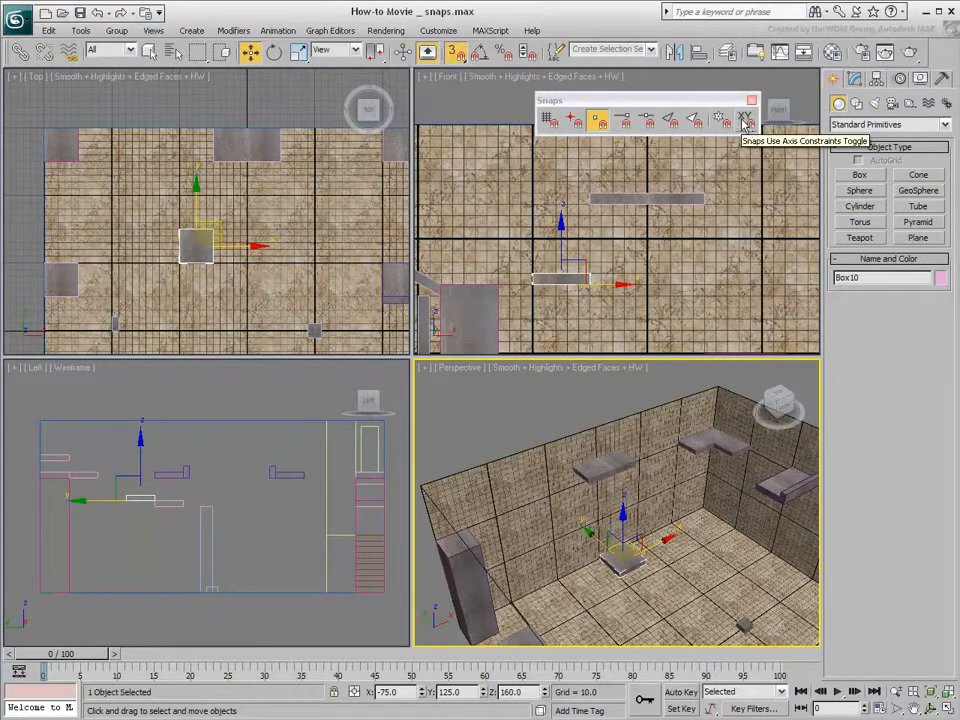
click(745, 120)
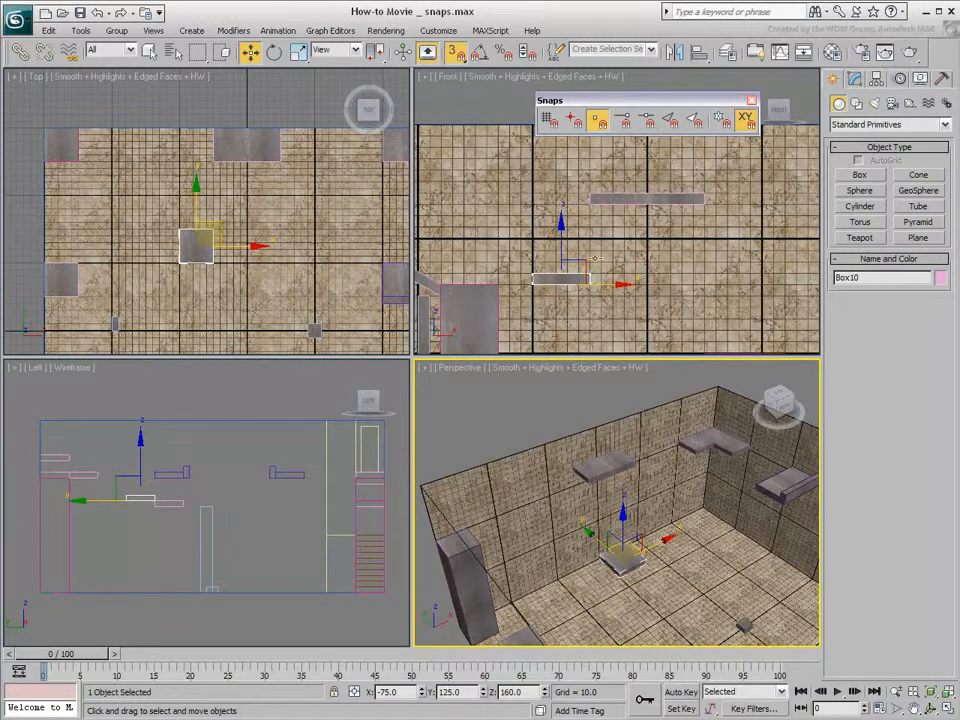
key(x)
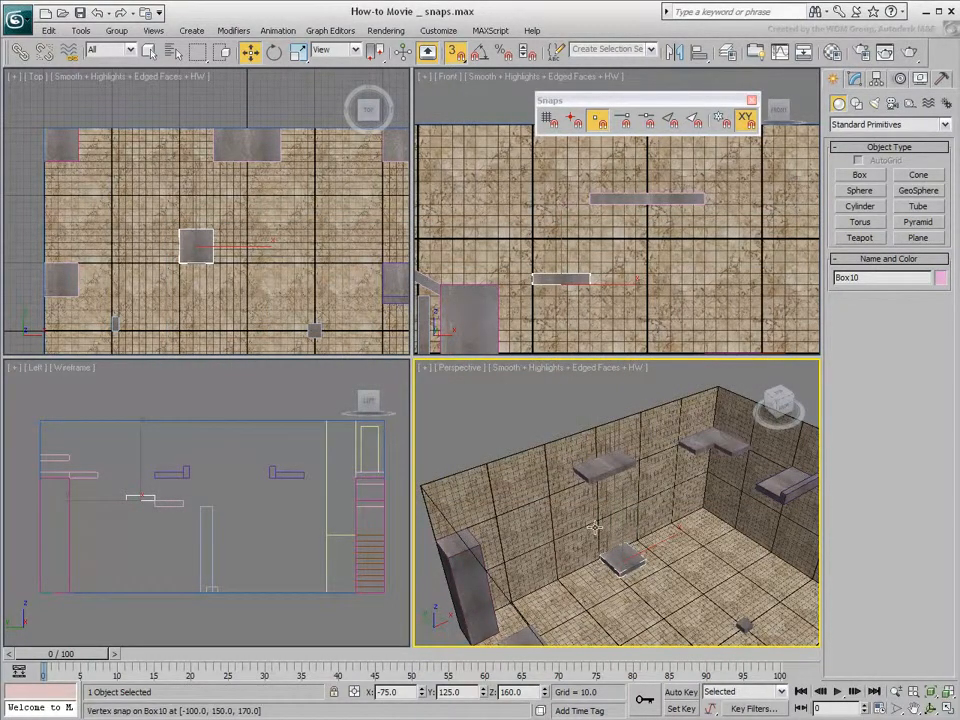
Move the square platform in Perspective within the XY plane, snapping its back-left corner to the higher wall platform's lower front-left corner.
scroll(605, 520, up, 3)
middle_drag(603, 527, 606, 516)
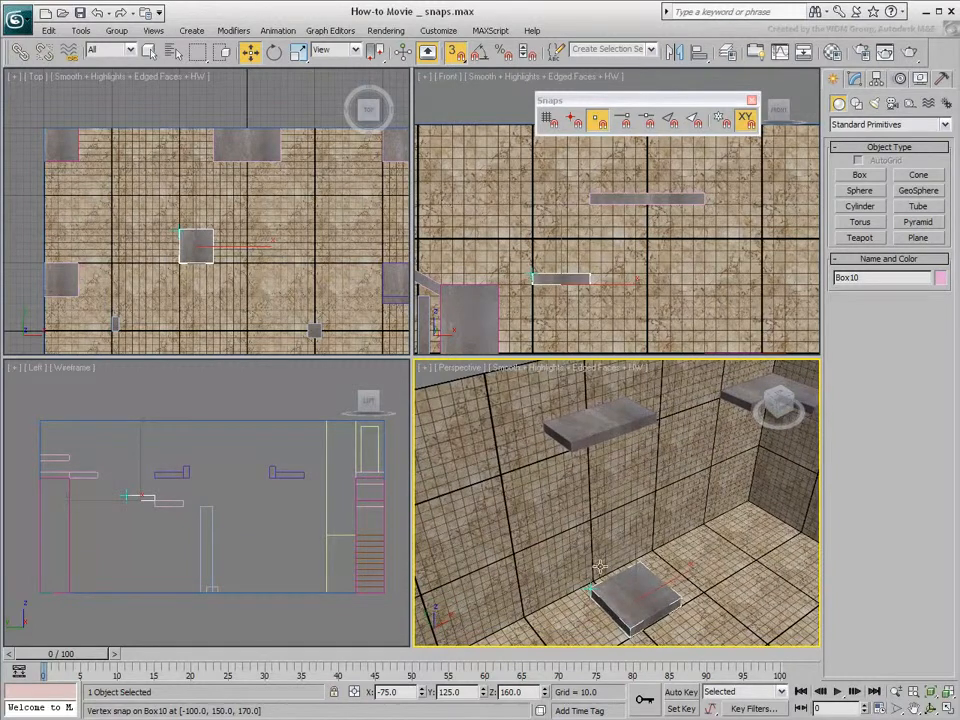
mouse_move(592, 590)
mouse_down()
mouse_move(572, 461)
mouse_move(648, 431)
mouse_move(589, 480)
mouse_up()
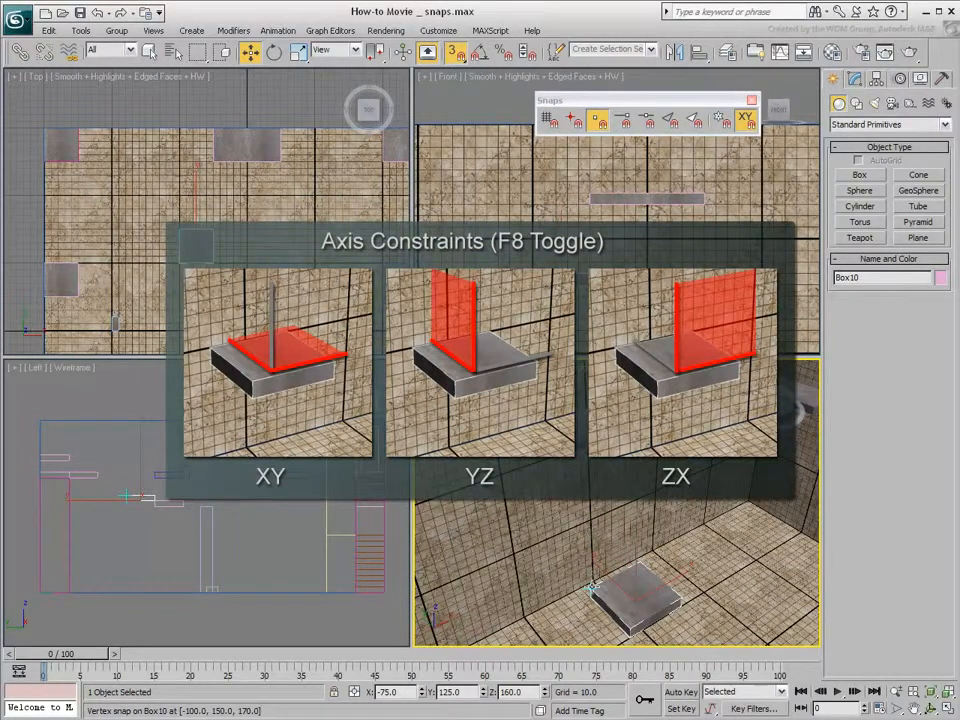
drag(591, 589, 573, 464)
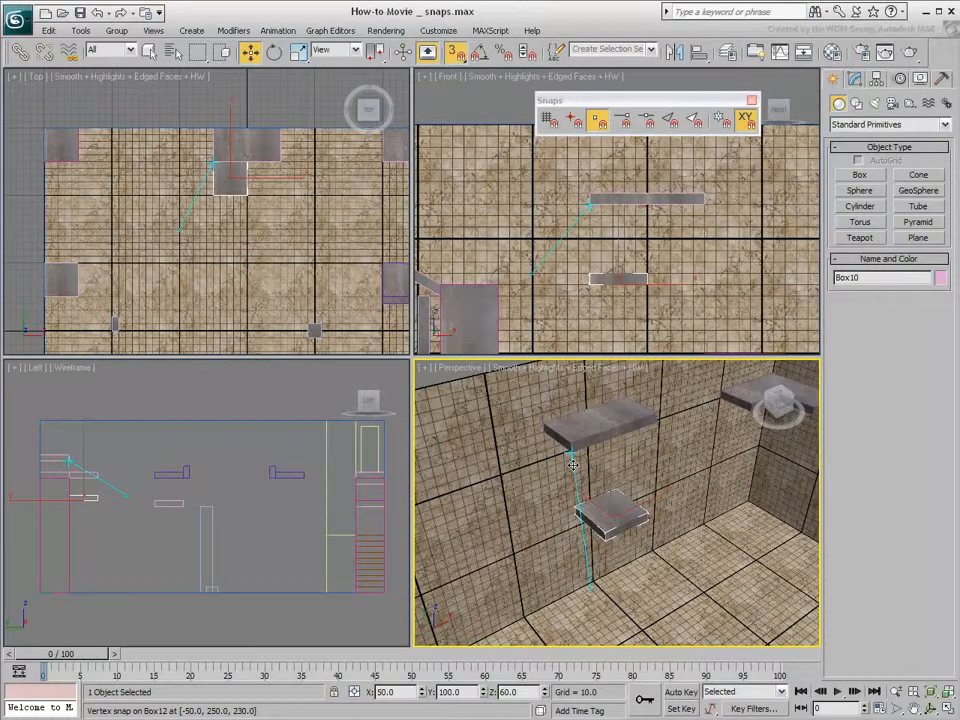
drag(573, 464, 567, 469)
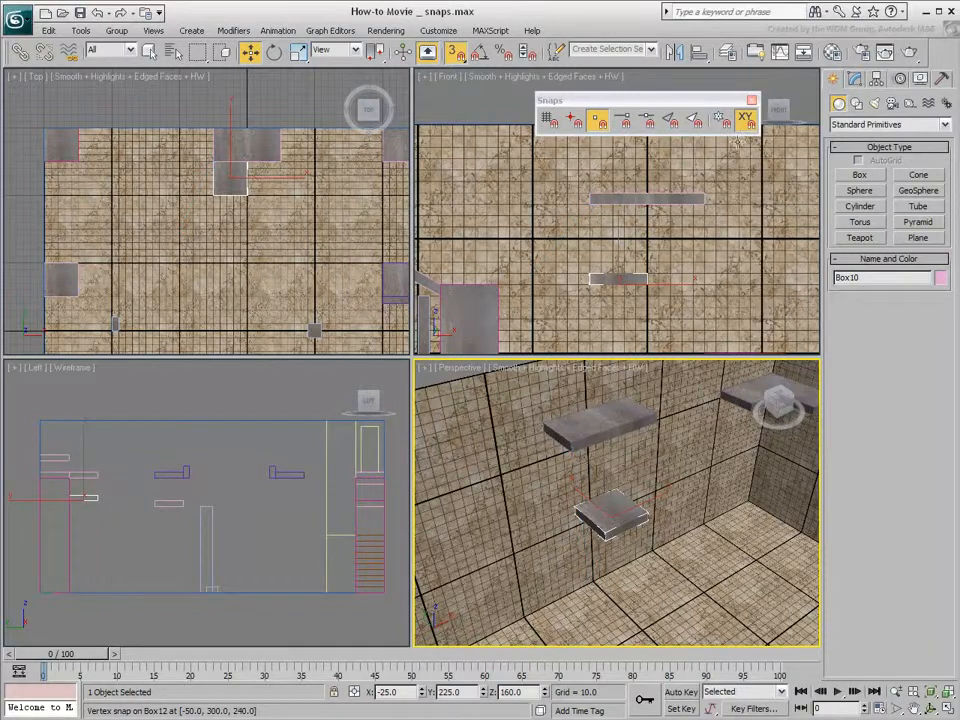
With snap axis constraints off and the Snaps toolbar closed, move the square platform by its top back-right corner to the wall platform's top front-right corner.
click(746, 122)
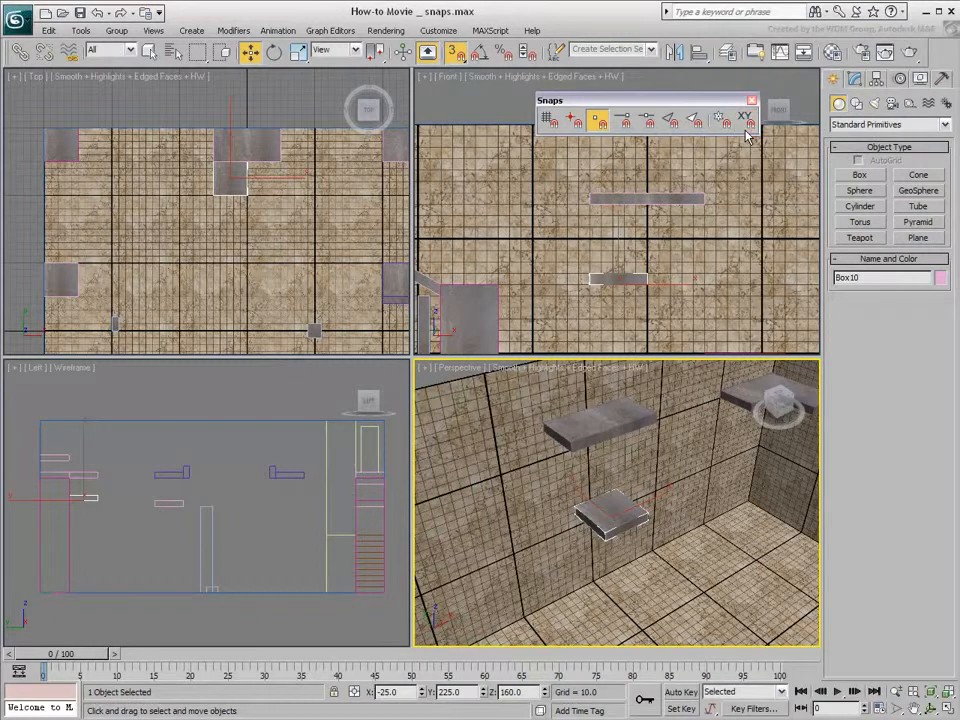
click(752, 100)
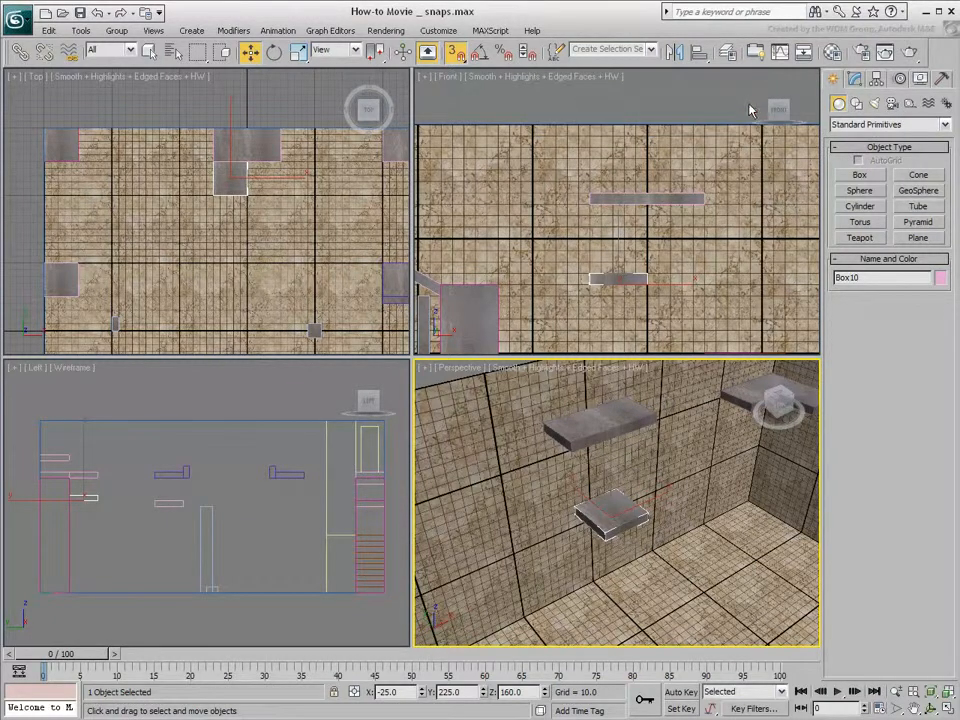
drag(616, 490, 650, 430)
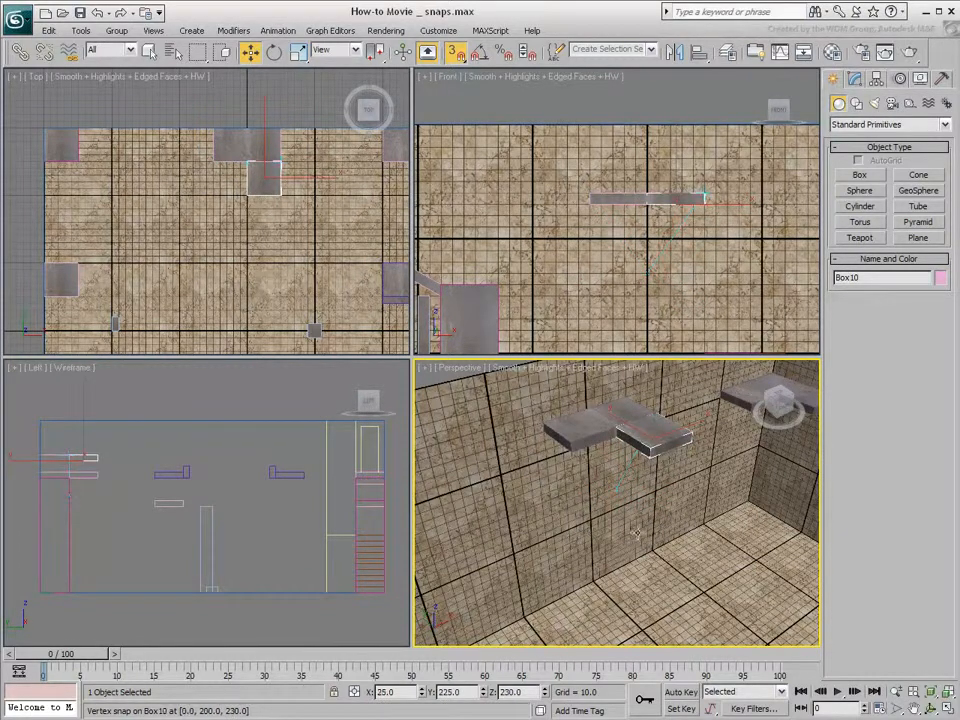